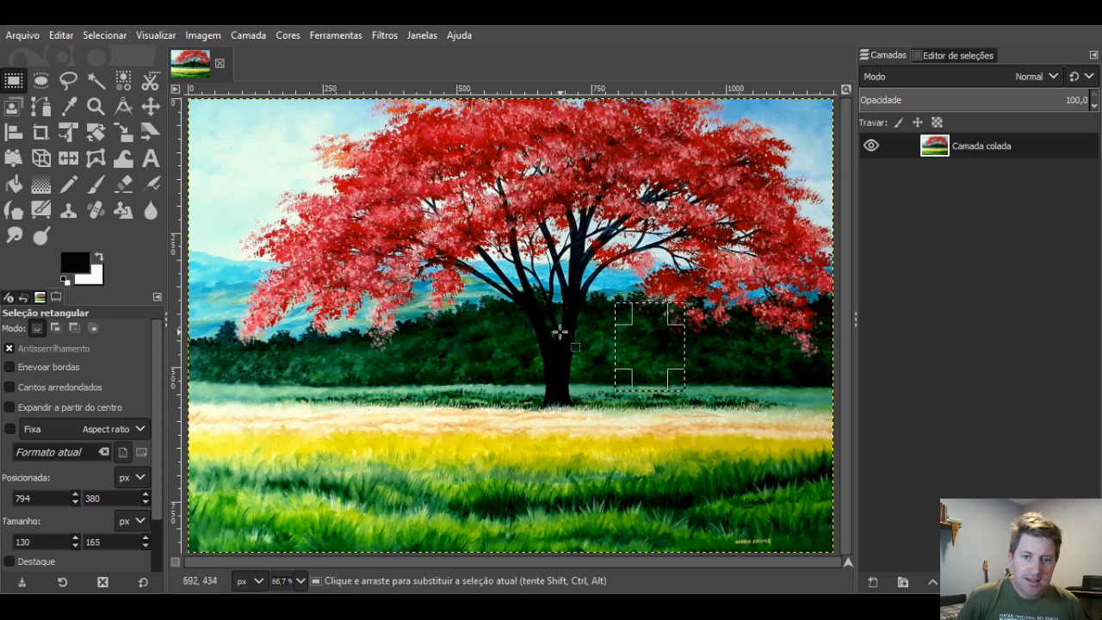
- Draw several trial rectangular selections across the painting, each one replacing the previous
drag(379, 307, 503, 386)
drag(324, 186, 417, 286)
drag(504, 180, 594, 297)
drag(714, 231, 659, 332)
drag(373, 238, 399, 361)
drag(223, 131, 408, 334)
drag(564, 354, 654, 466)
- Select a rectangle about 434 × 299 px over the middle of the tree, delete its contents and undo the deletion
drag(377, 186, 608, 346)
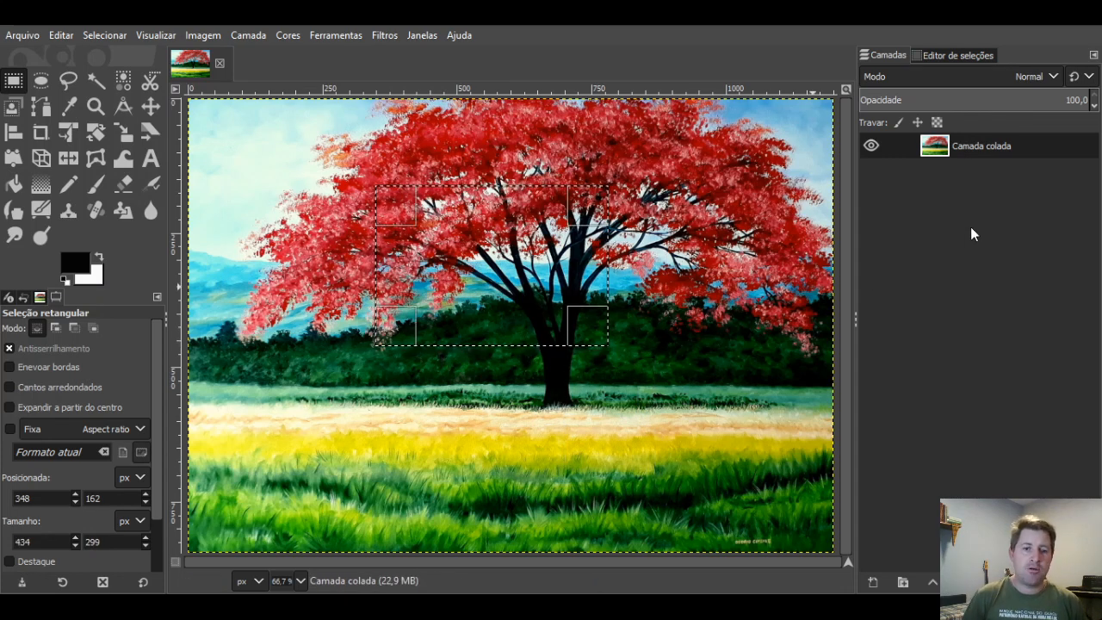
key(Delete)
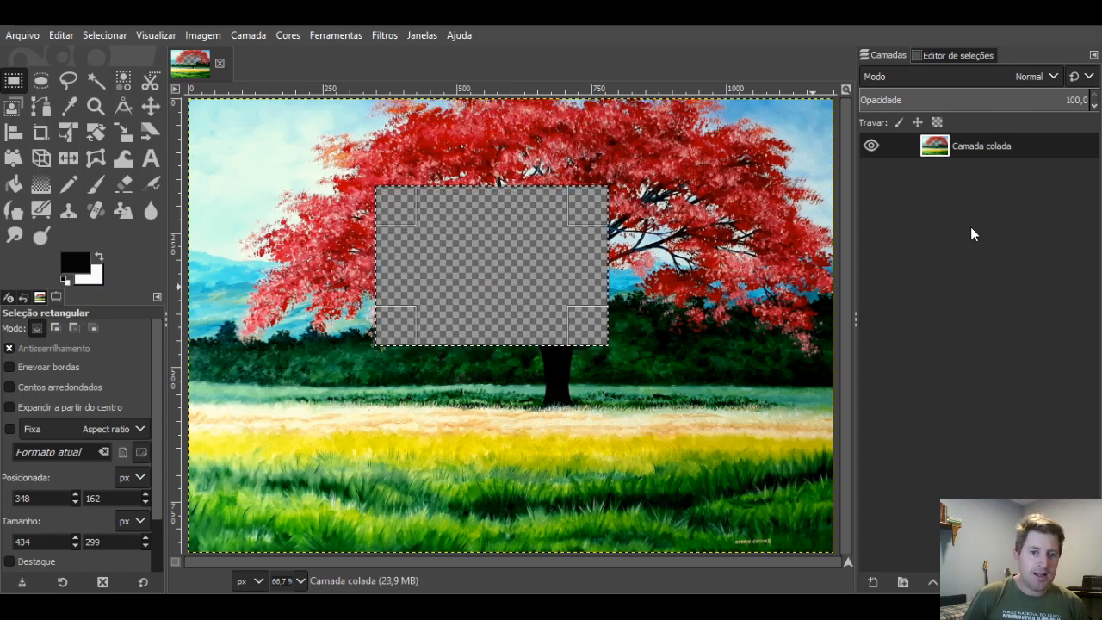
key(ctrl+z)
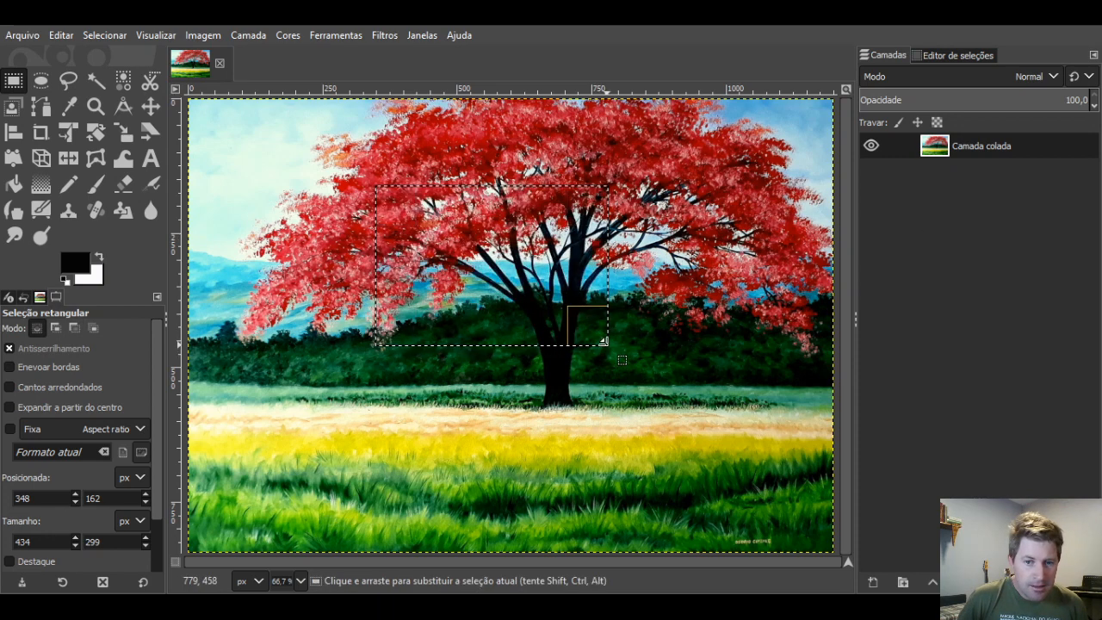
- Adjust the corners and edges of the rectangular selection to about 529 × 301 px, starting at 300, 174
drag(621, 360, 582, 368)
drag(417, 211, 431, 231)
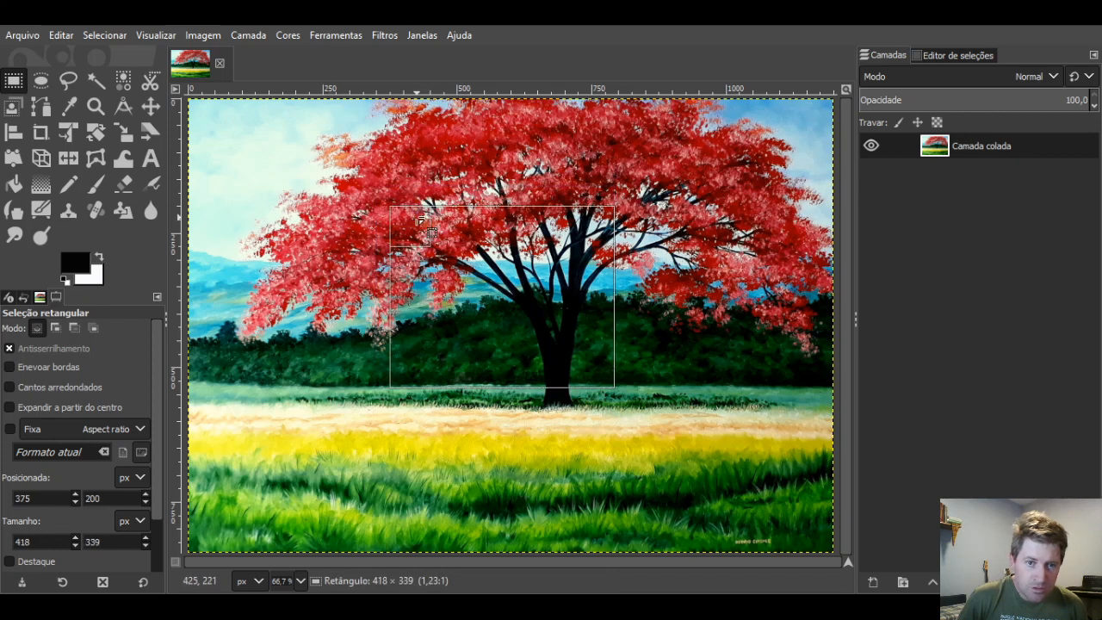
drag(412, 361, 403, 352)
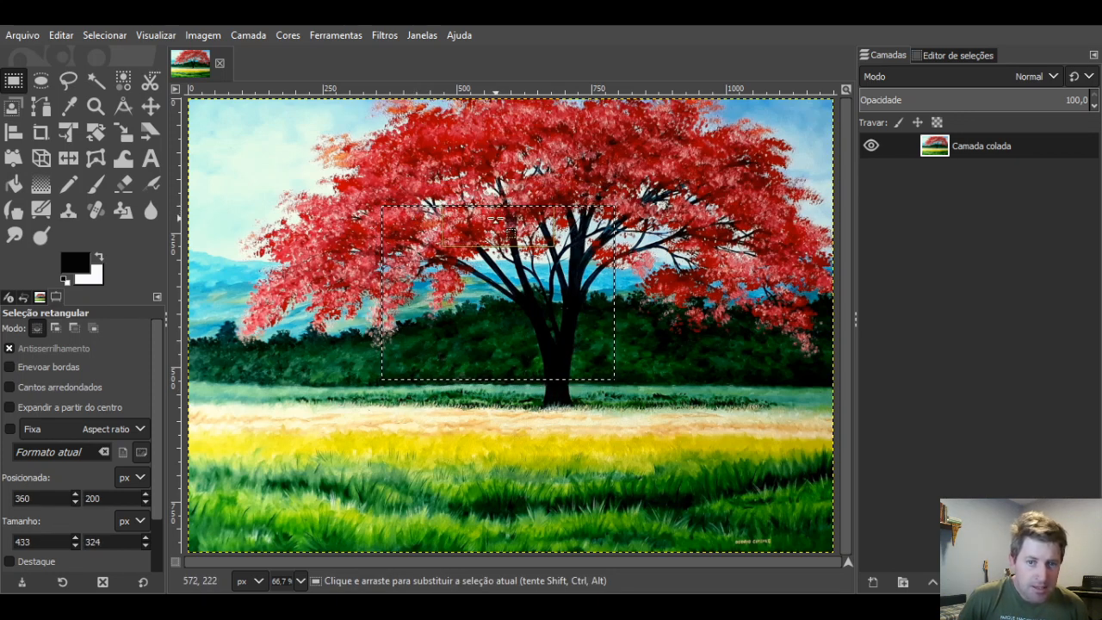
drag(515, 227, 515, 213)
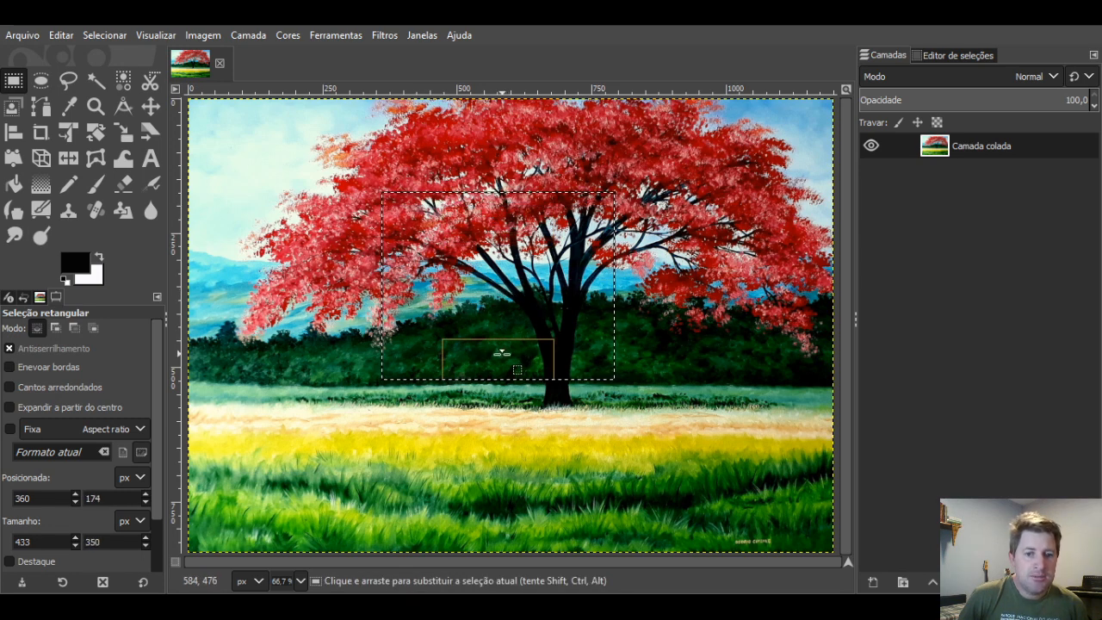
drag(502, 353, 494, 327)
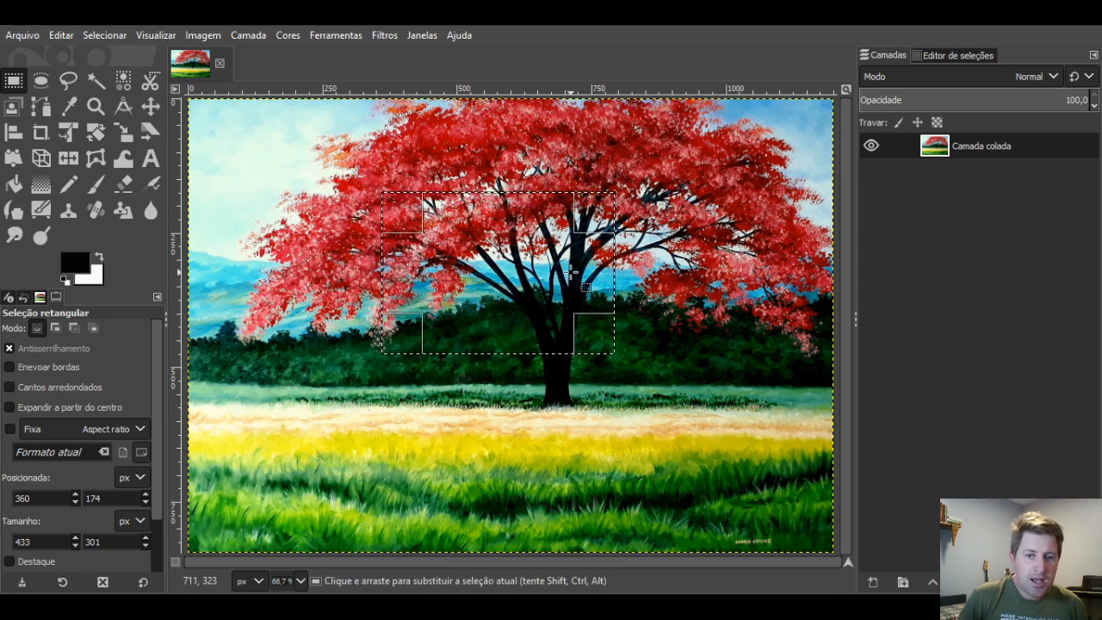
drag(590, 270, 633, 271)
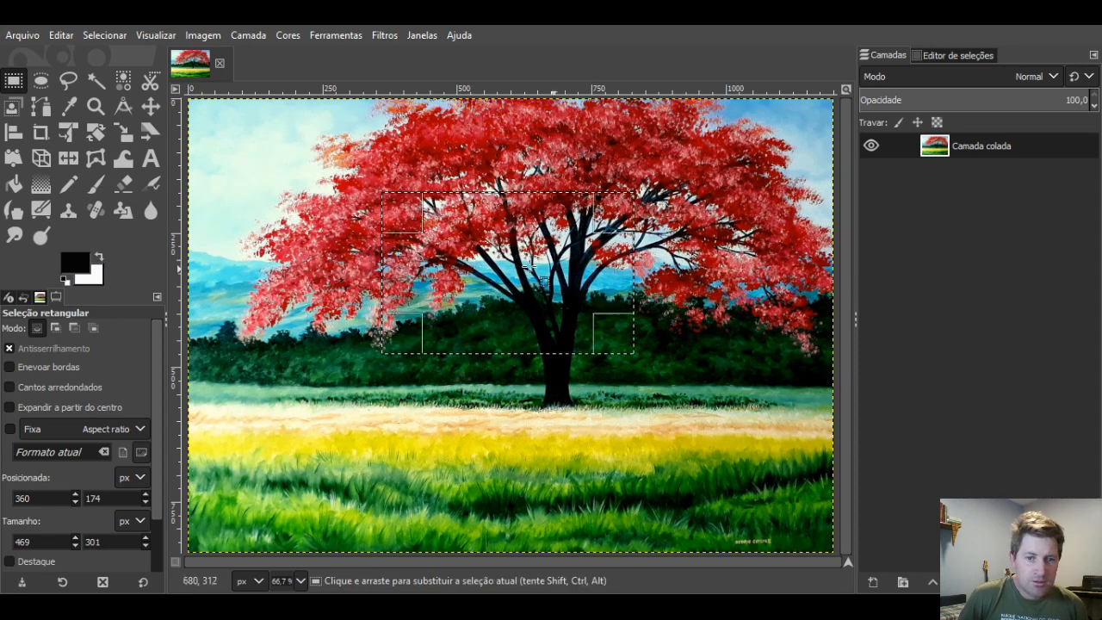
mouse_move(402, 277)
mouse_down()
mouse_move(453, 282)
mouse_move(381, 282)
mouse_up()
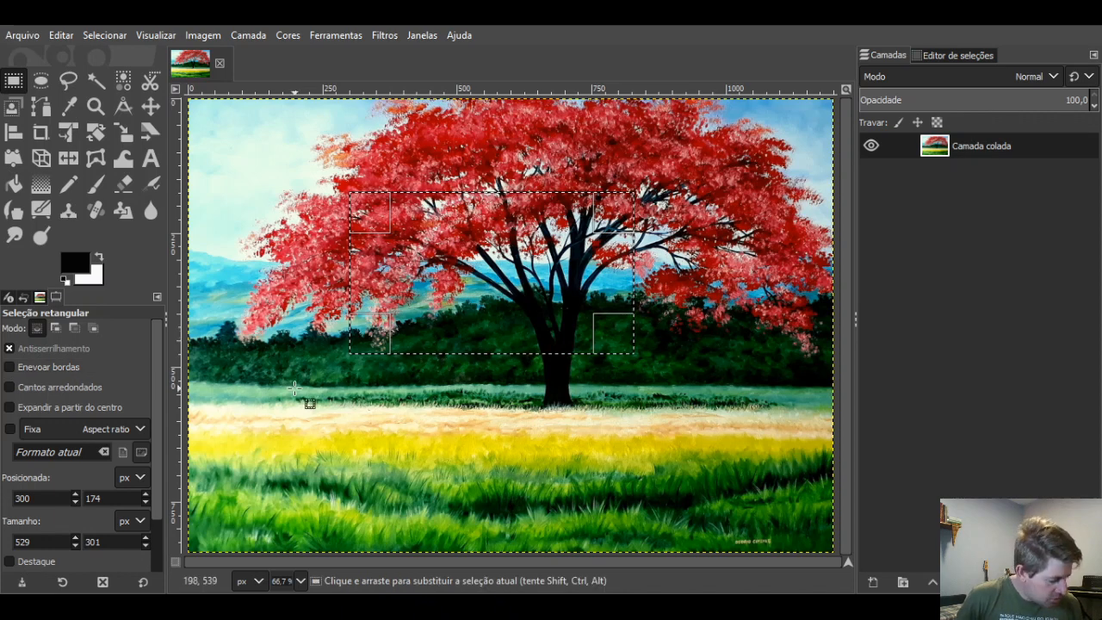
- Add four rectangles to the selection, over the field, the right and left treelines and the upper-left foliage, and clear the whole selection
key(shift)
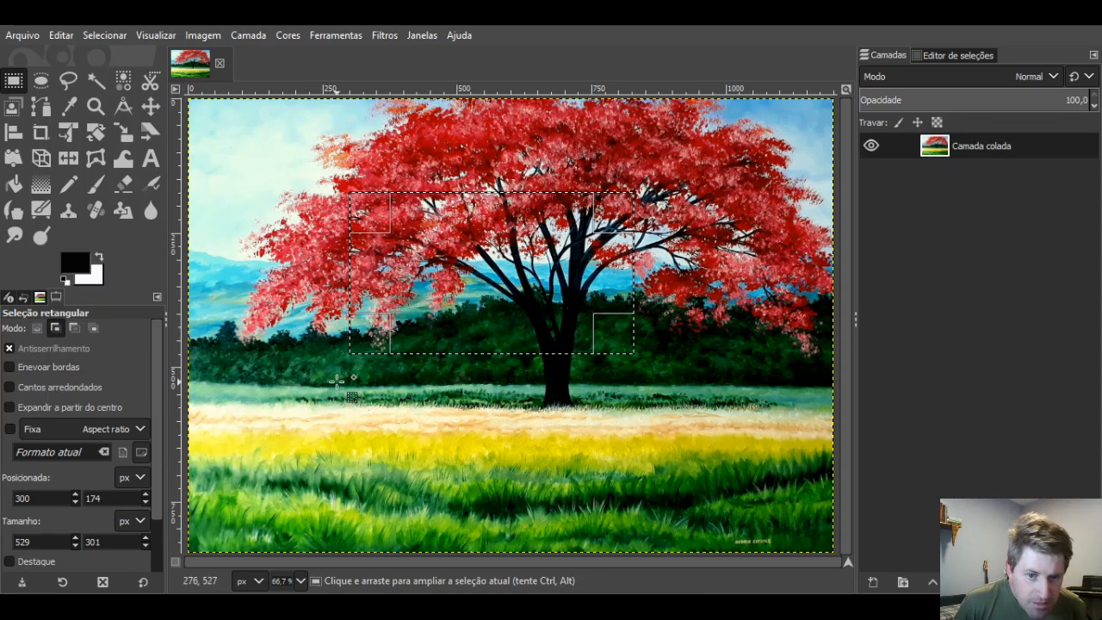
drag(337, 382, 617, 475)
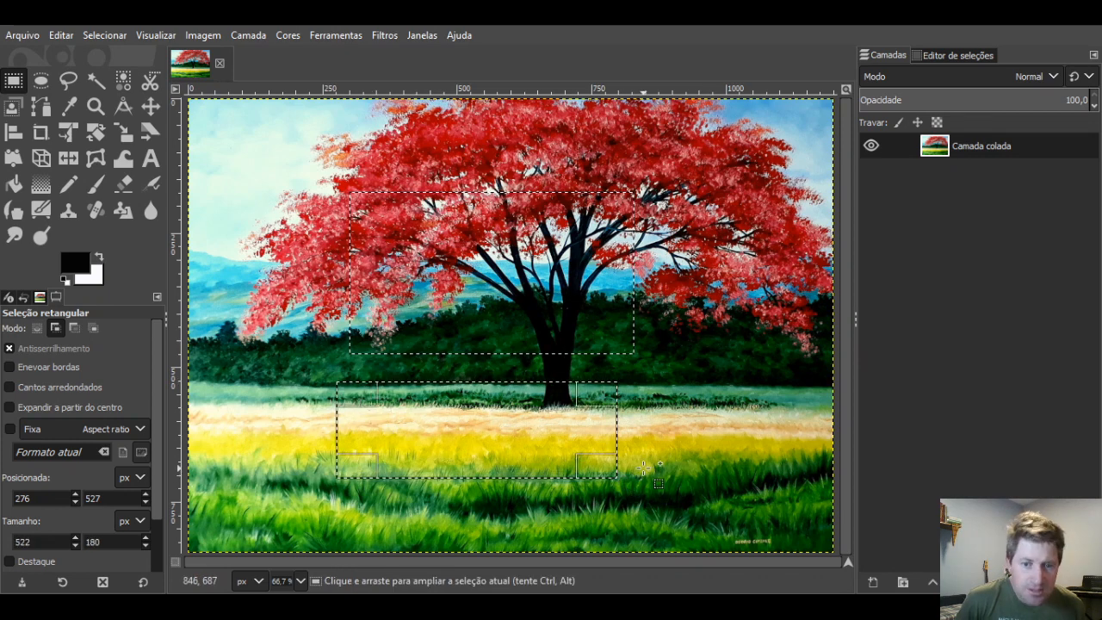
drag(700, 274, 761, 394)
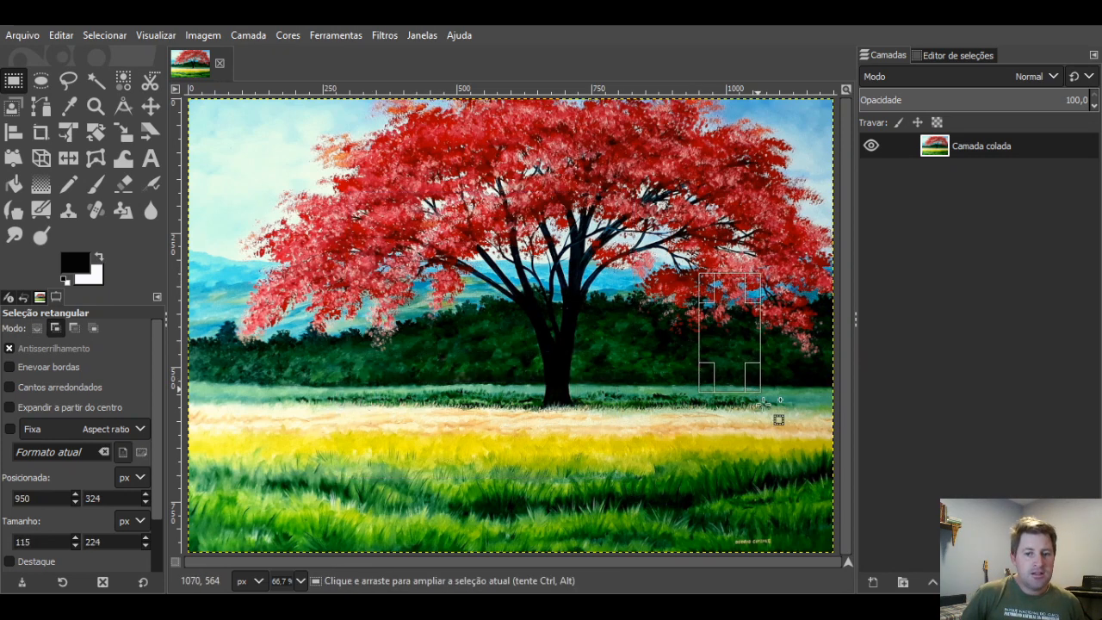
drag(235, 252, 282, 367)
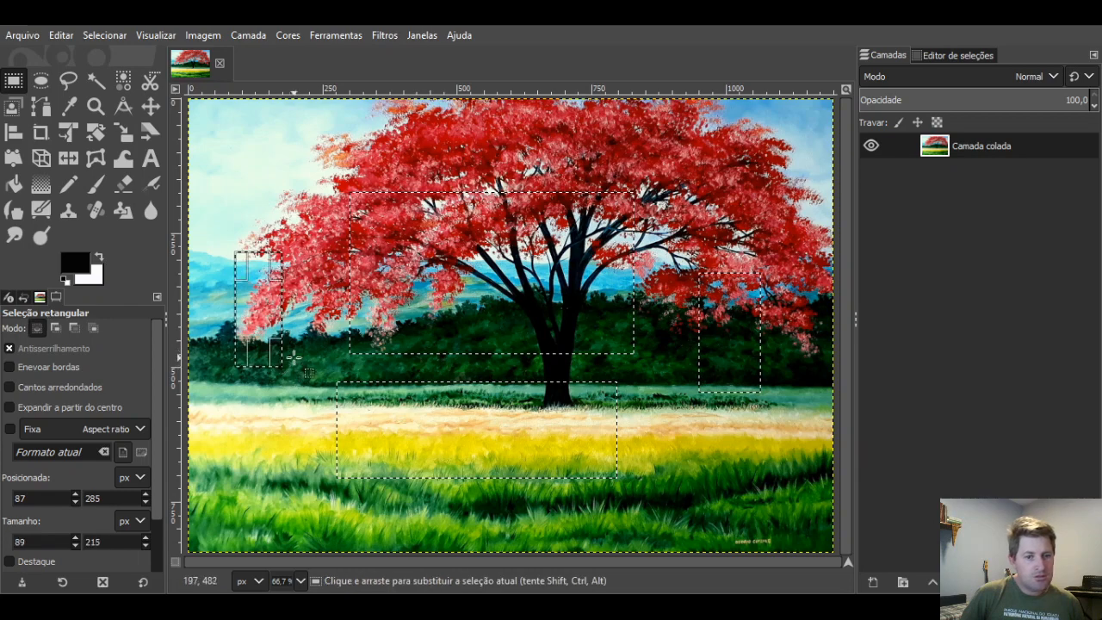
drag(273, 145, 486, 258)
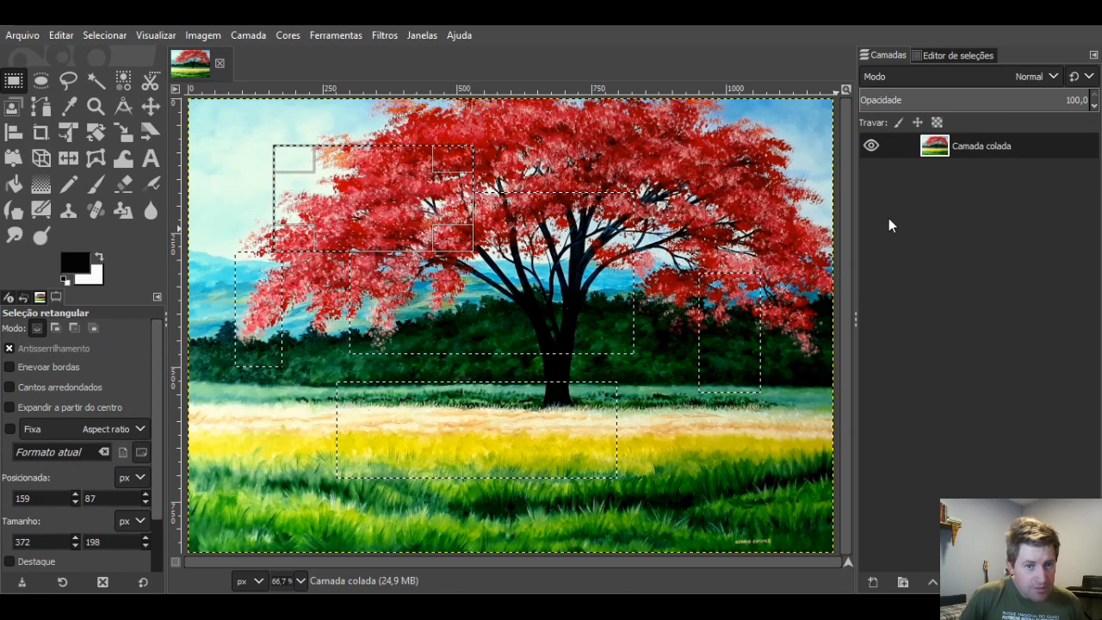
click(673, 186)
click(534, 269)
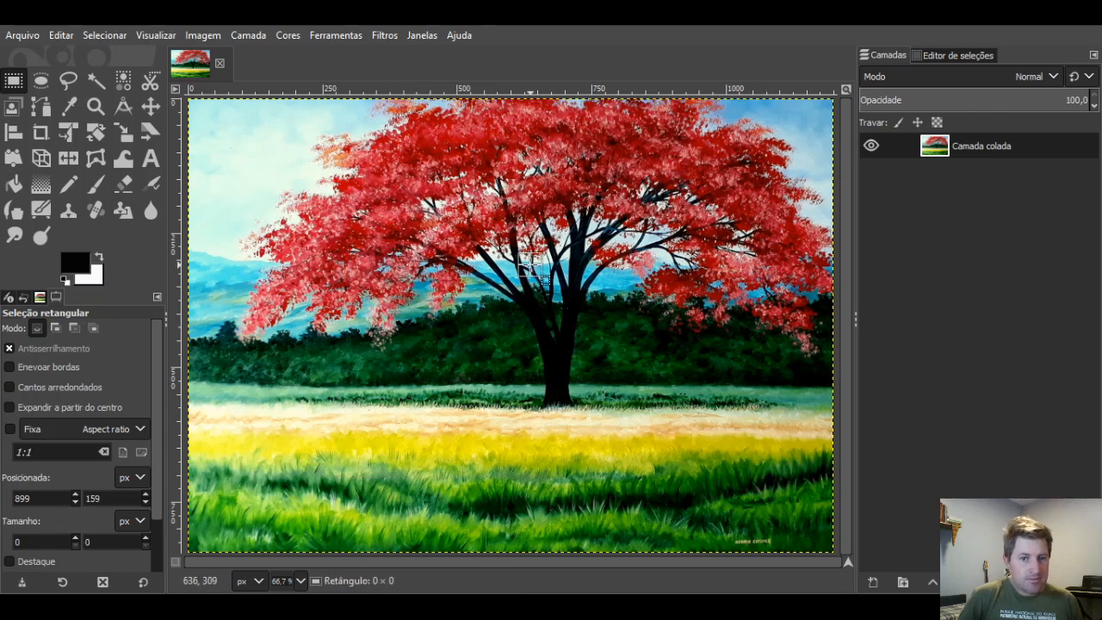
- Select a rectangle about 225 × 179 px beside the trunk, replace it with a second rectangle and deselect
drag(421, 281, 543, 376)
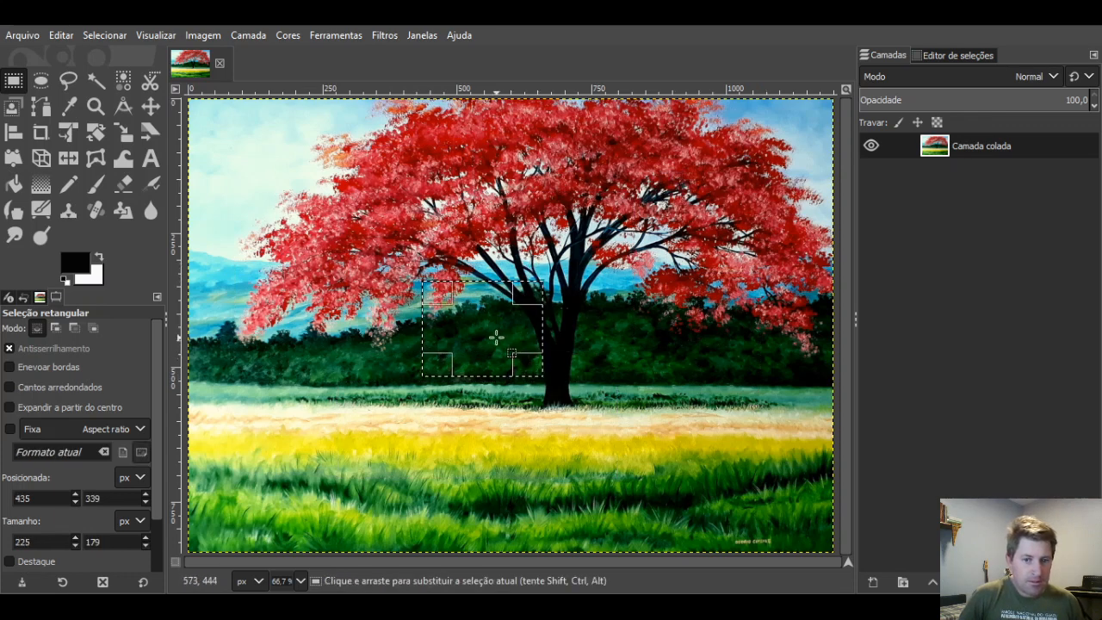
drag(496, 337, 609, 421)
click(635, 344)
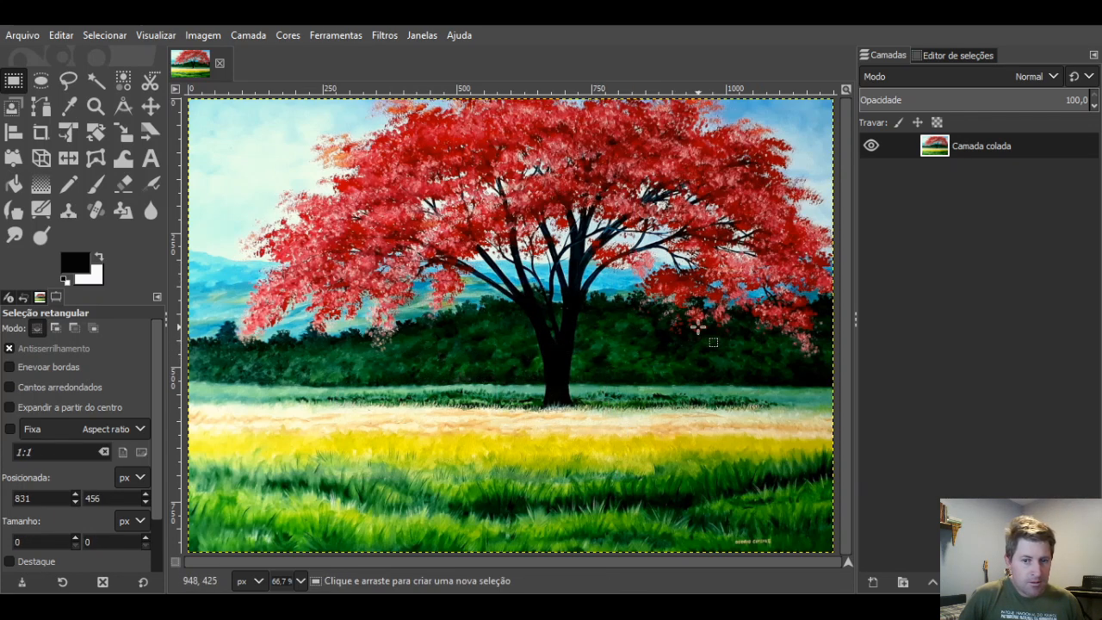
- Place a selection about 188 × 177 px at the trunk's base, add an overlapping rectangle about 154 × 242 px, and deselect
drag(407, 260, 507, 354)
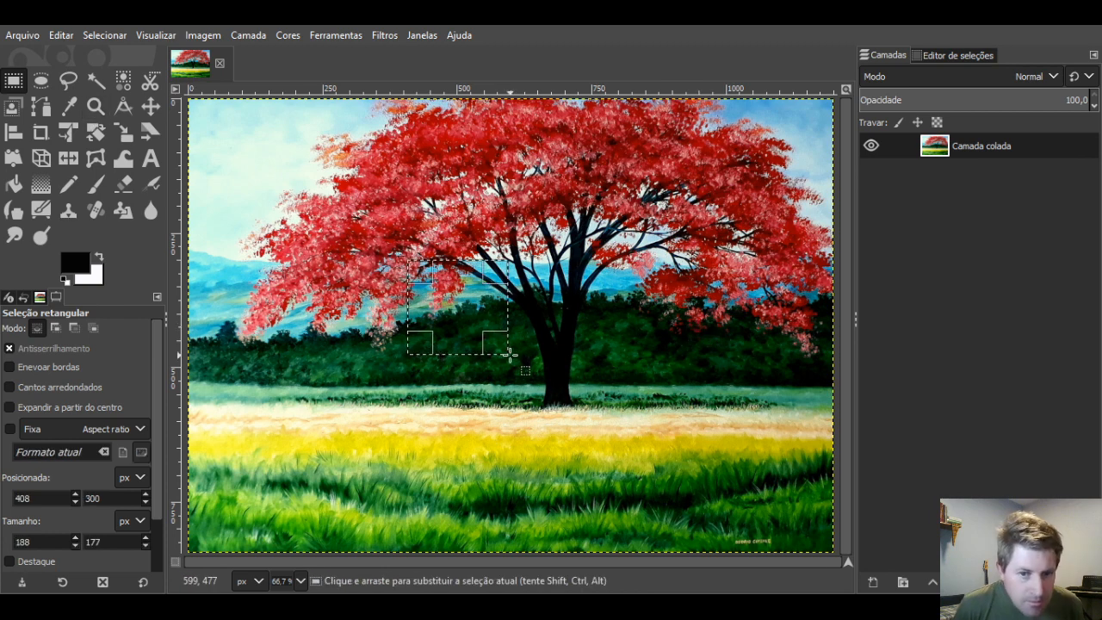
drag(467, 310, 559, 430)
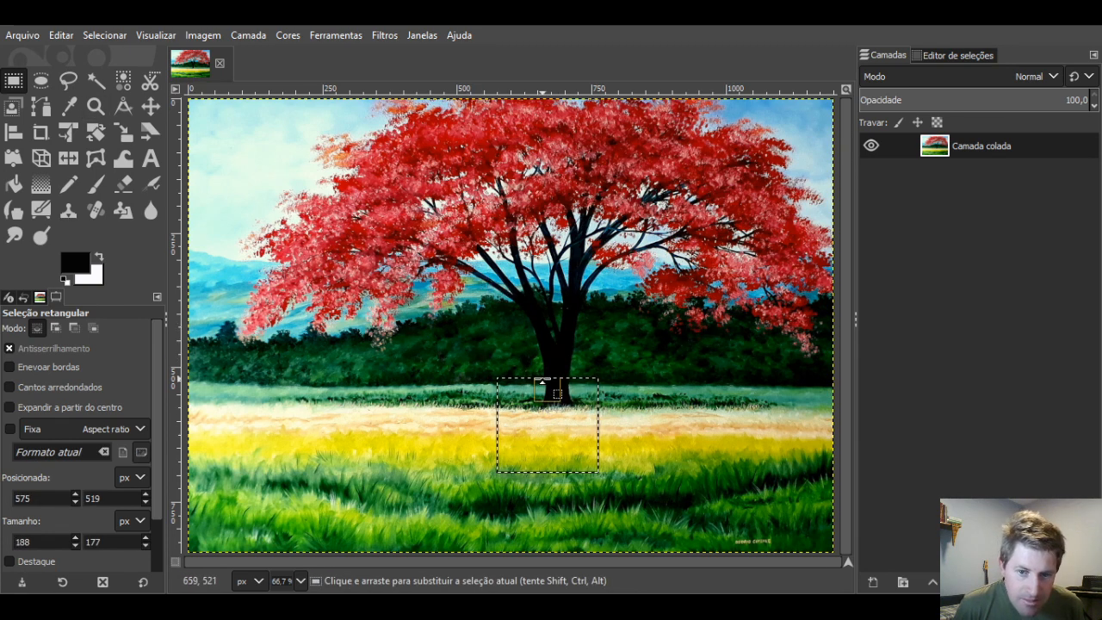
drag(471, 326, 554, 455)
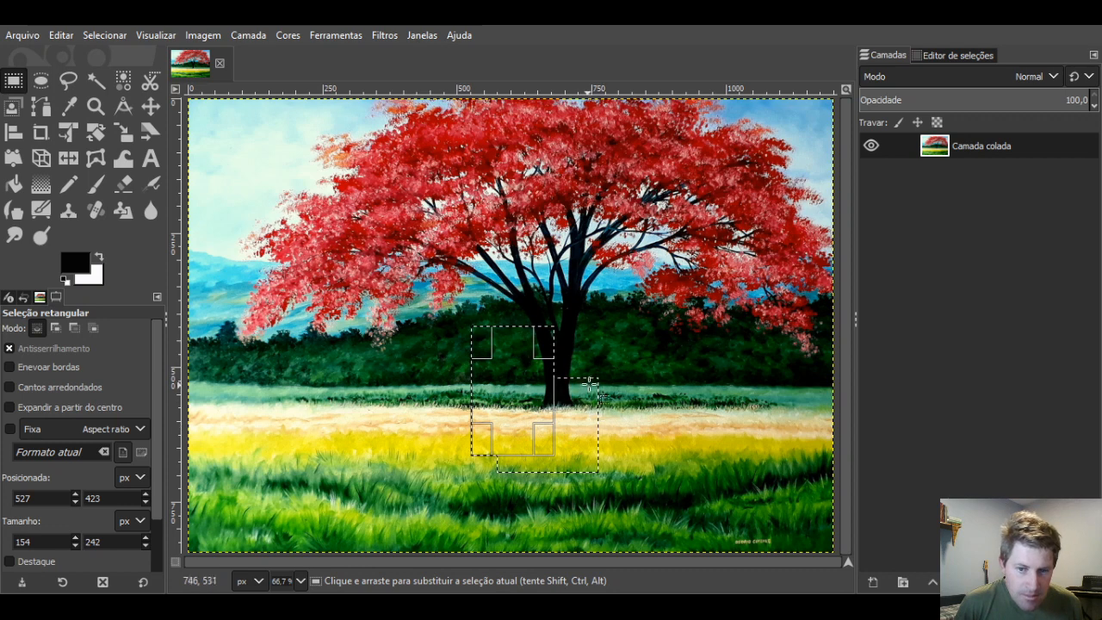
click(632, 370)
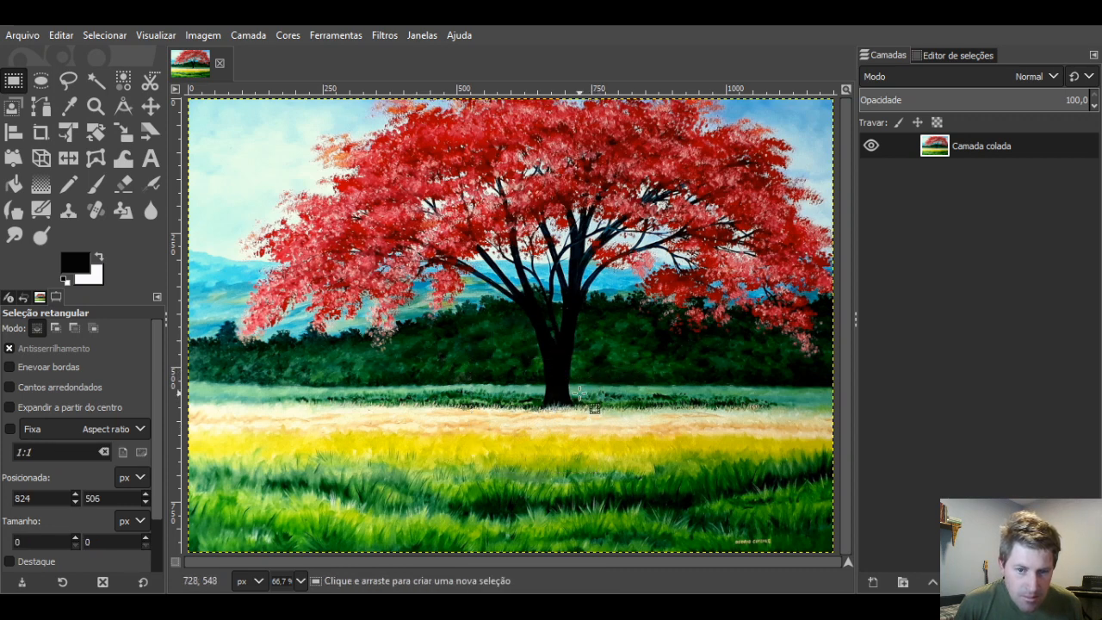
- Combine two overlapping rectangles, about 202 × 149 and 242 × 155 px, replace them with a 132 × 132 px selection, and deselect
drag(364, 245, 473, 323)
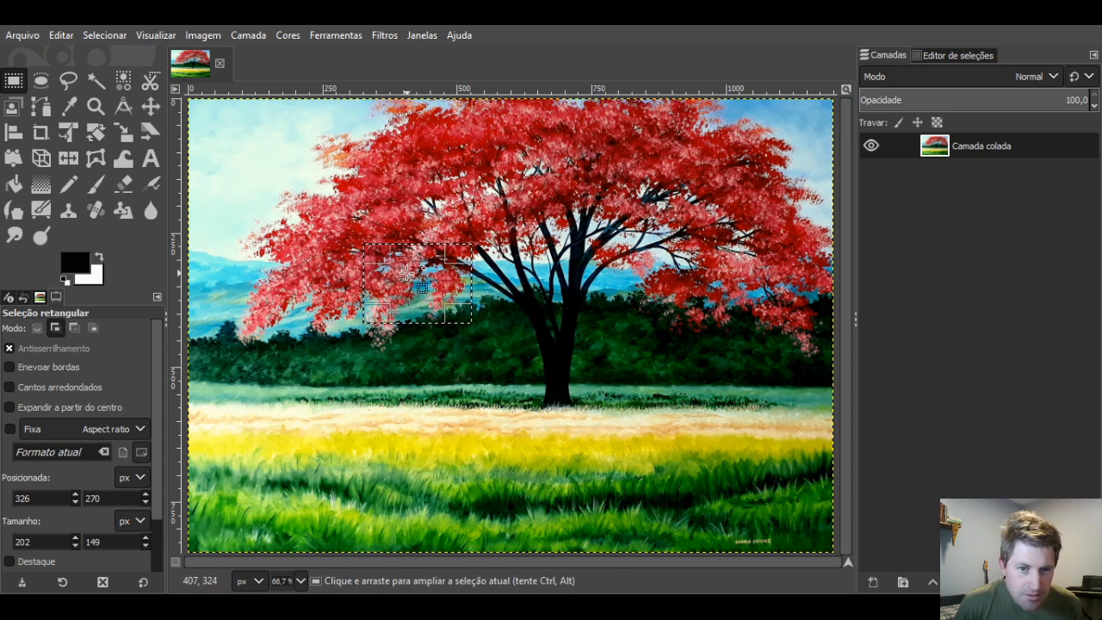
drag(406, 274, 546, 362)
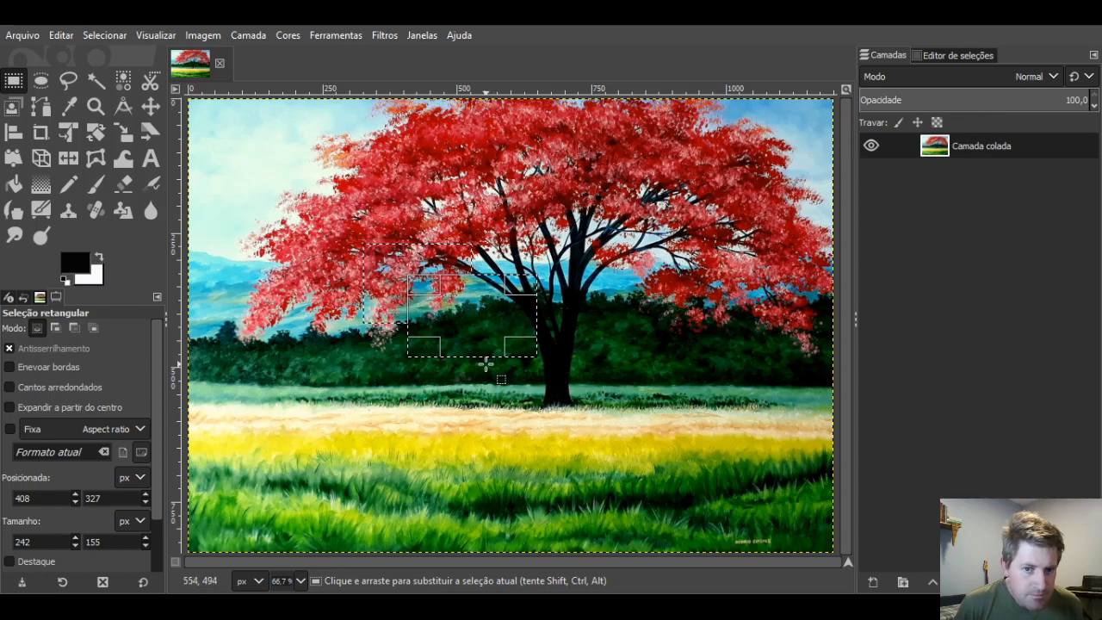
drag(432, 386, 502, 455)
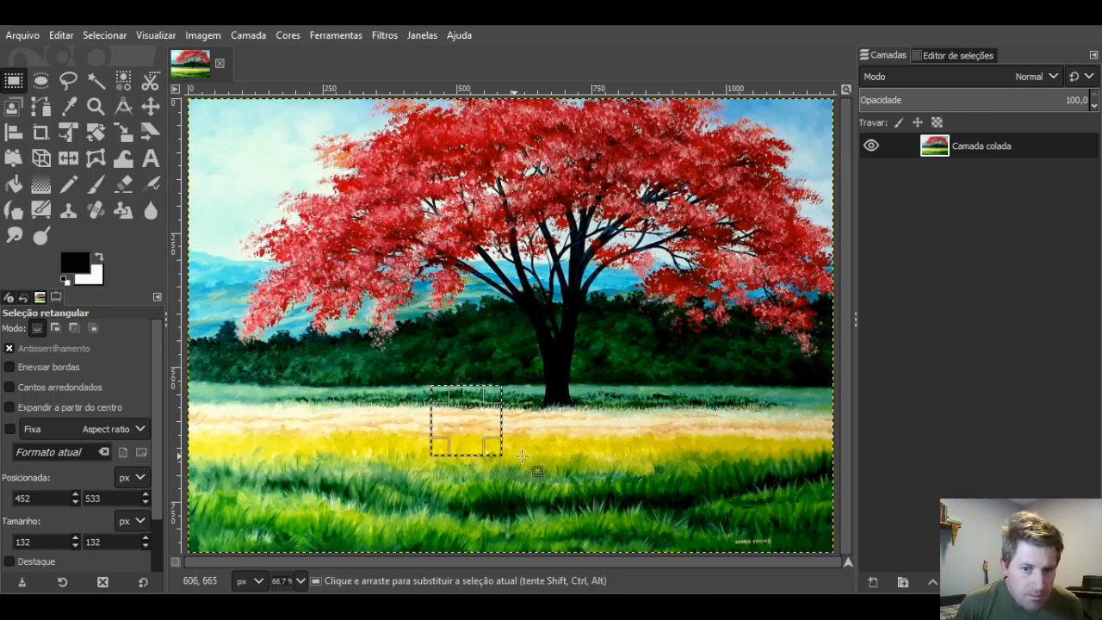
click(636, 462)
- Draw three rectangular selections that replace each other, ending with one about 165 × 202 px over the left foliage
drag(379, 272, 536, 394)
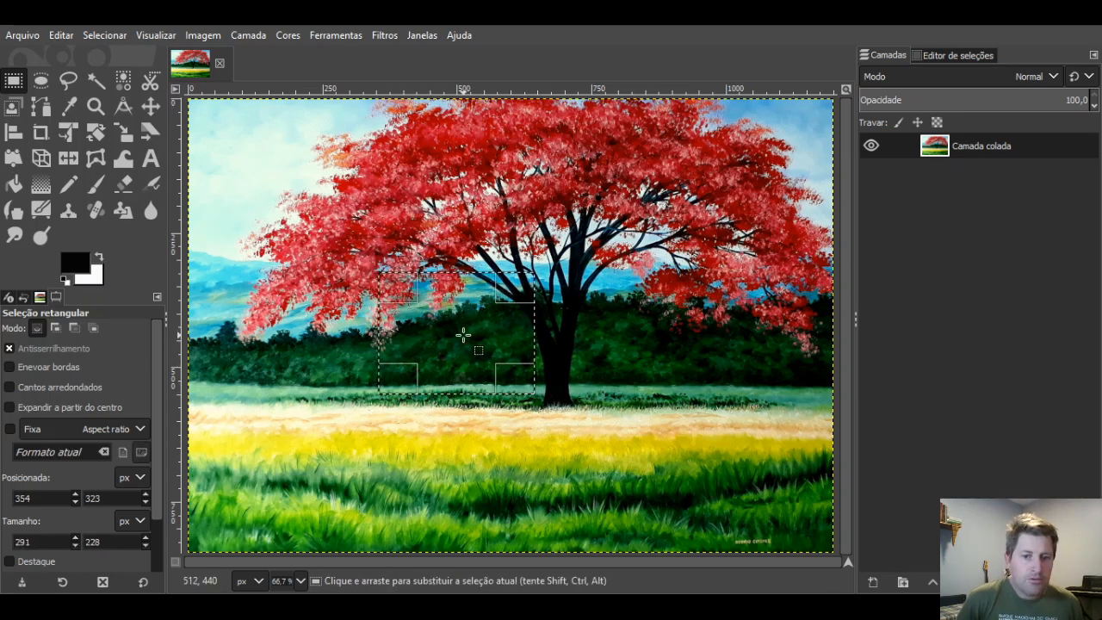
drag(462, 334, 599, 463)
drag(339, 176, 427, 284)
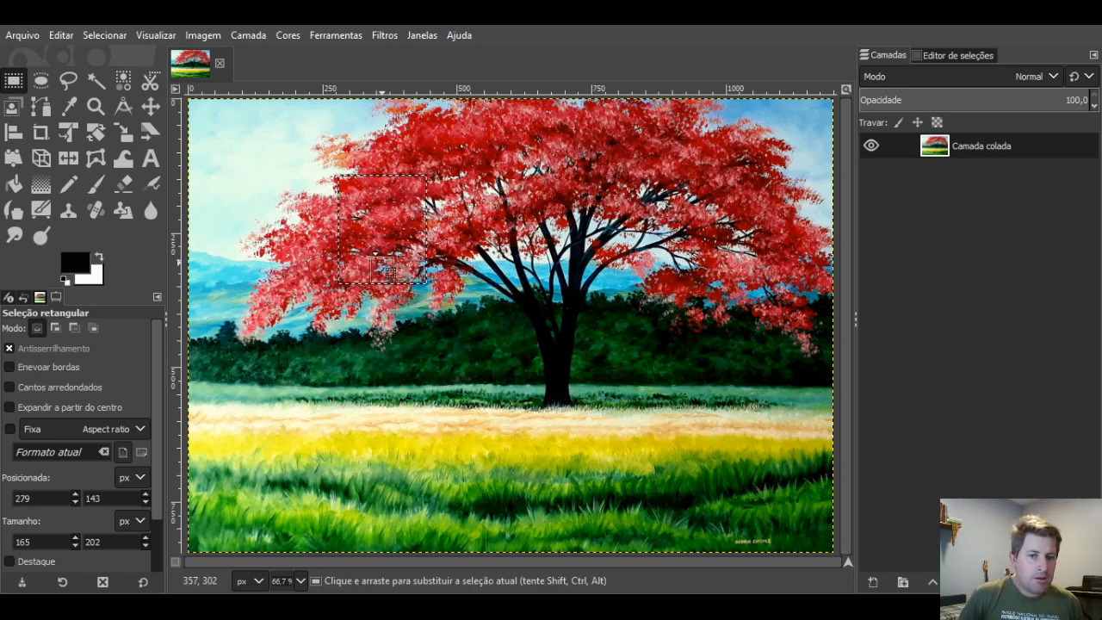
- Extend the left foliage selection with overlapping rectangles running diagonally down toward the trunk's base, and clear the selection
shift+drag(367, 247, 472, 357)
shift+drag(378, 308, 560, 455)
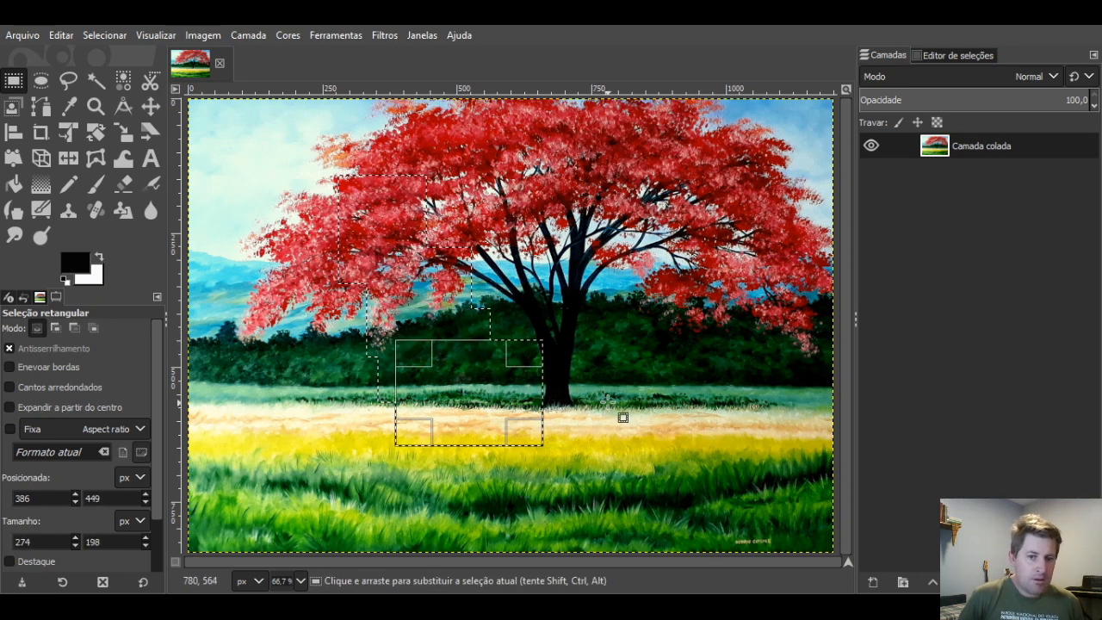
click(564, 355)
- Build a stepped selection from overlapping rectangles between the left foliage and the trunk's base, delete its contents and undo the deletion
mouse_move(393, 227)
mouse_down()
mouse_move(480, 306)
mouse_move(594, 443)
mouse_up()
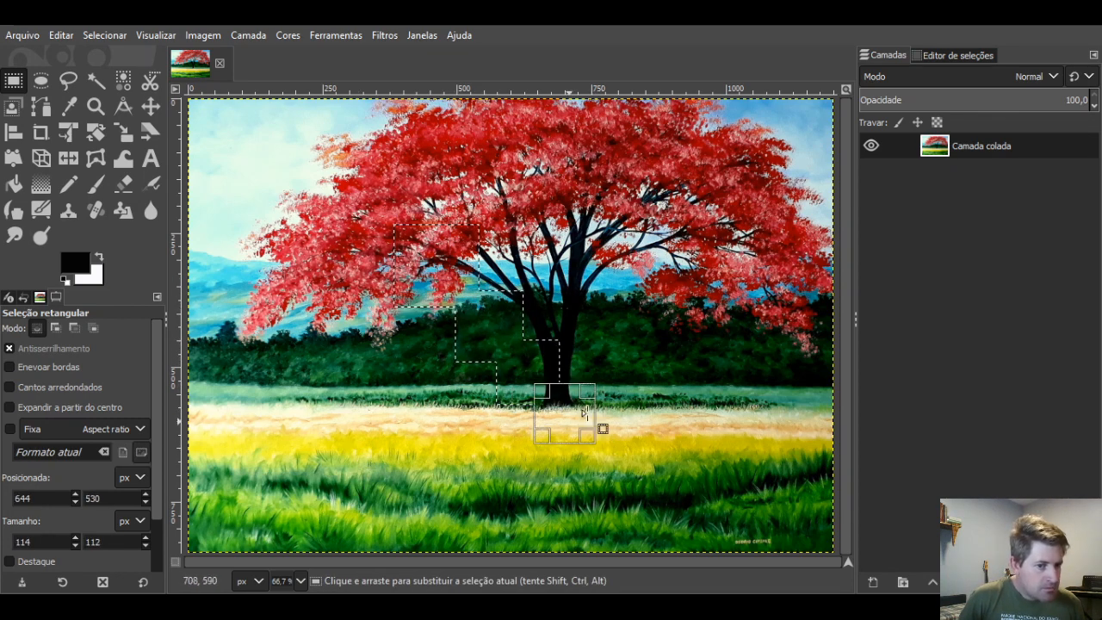
key(Delete)
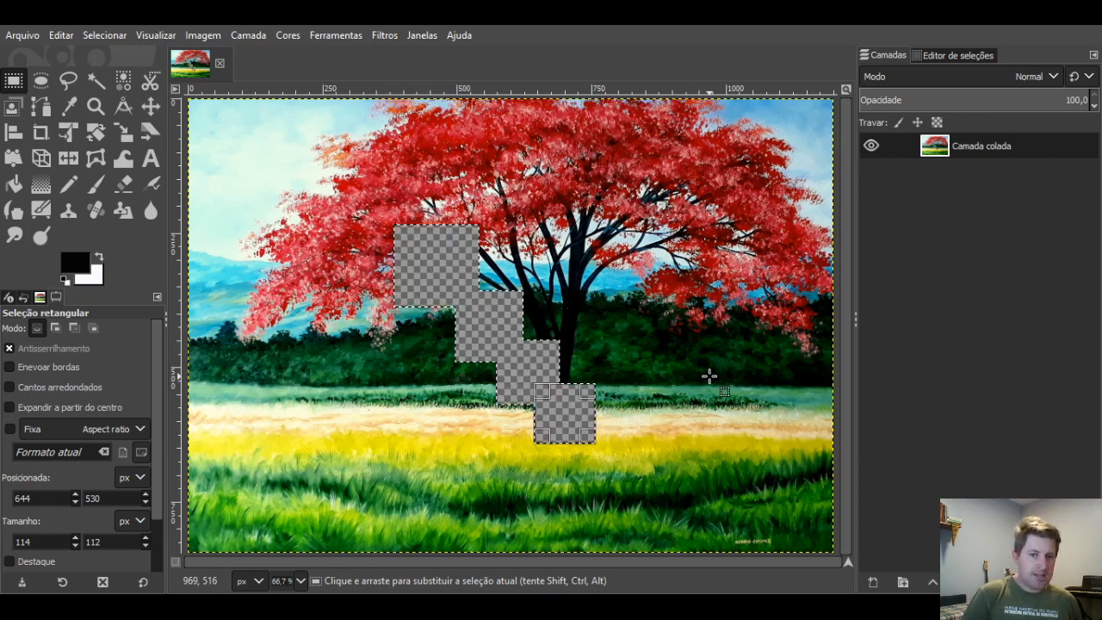
key(ctrl+z)
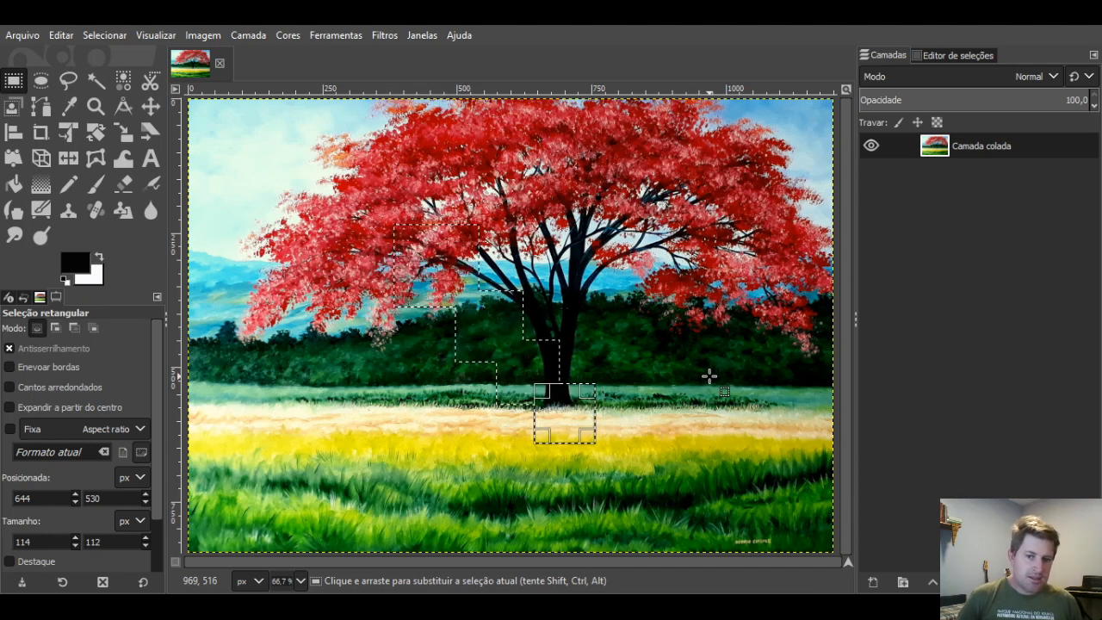
- Clear the selection, delete the contents of the whole layer and undo the deletion
click(582, 326)
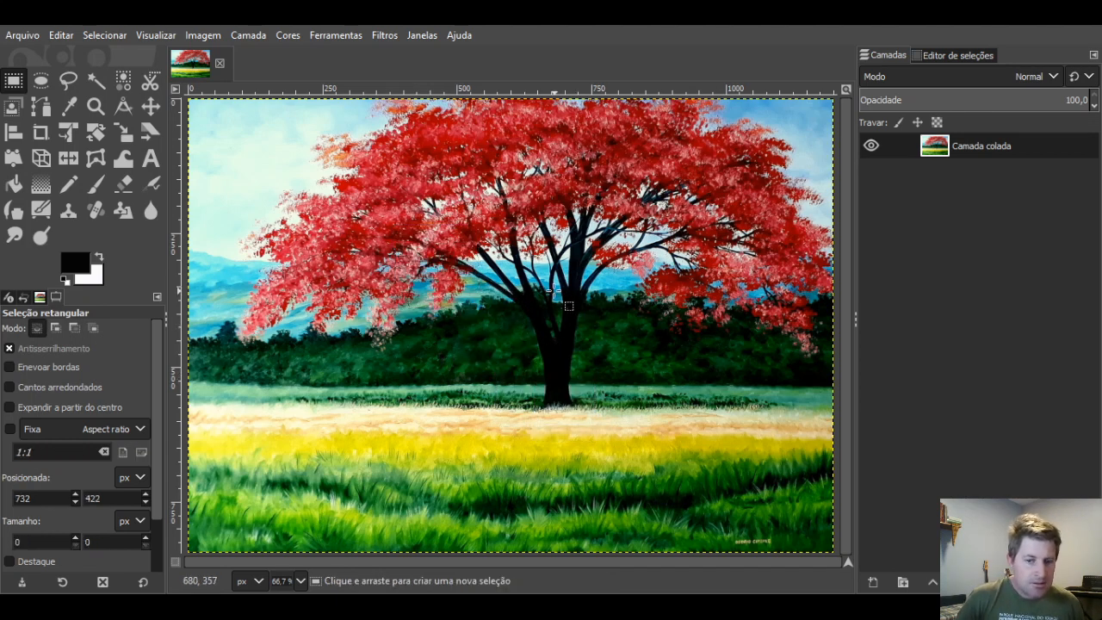
key(Delete)
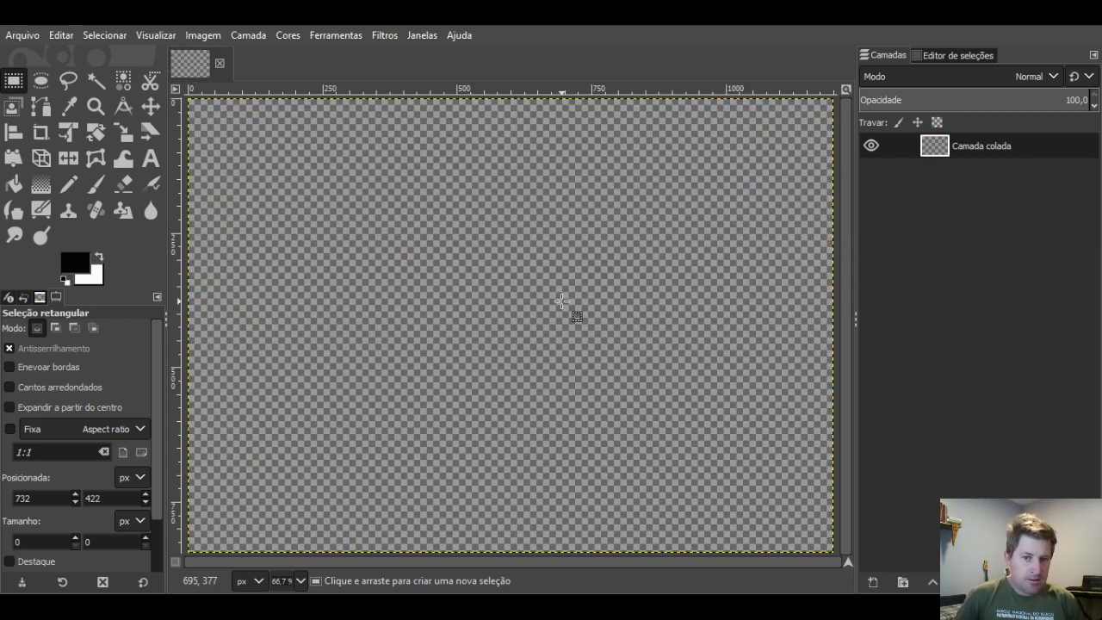
key(ctrl+z)
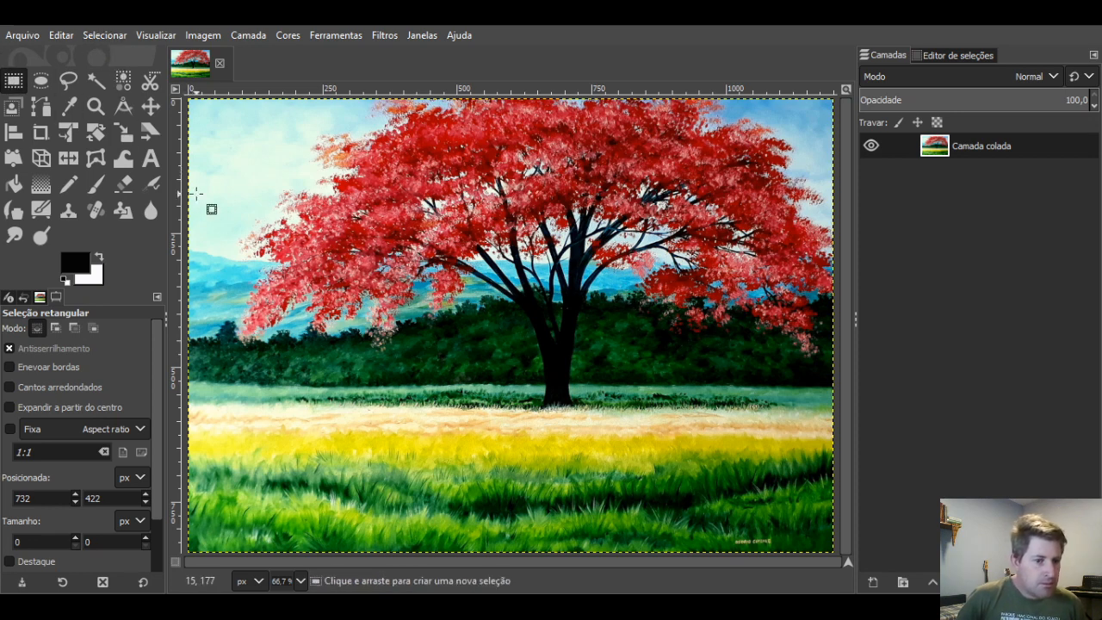
- Draw a rectangular selection about 390 × 289 px over the left foliage and treeline, reaching the trunk
click(483, 371)
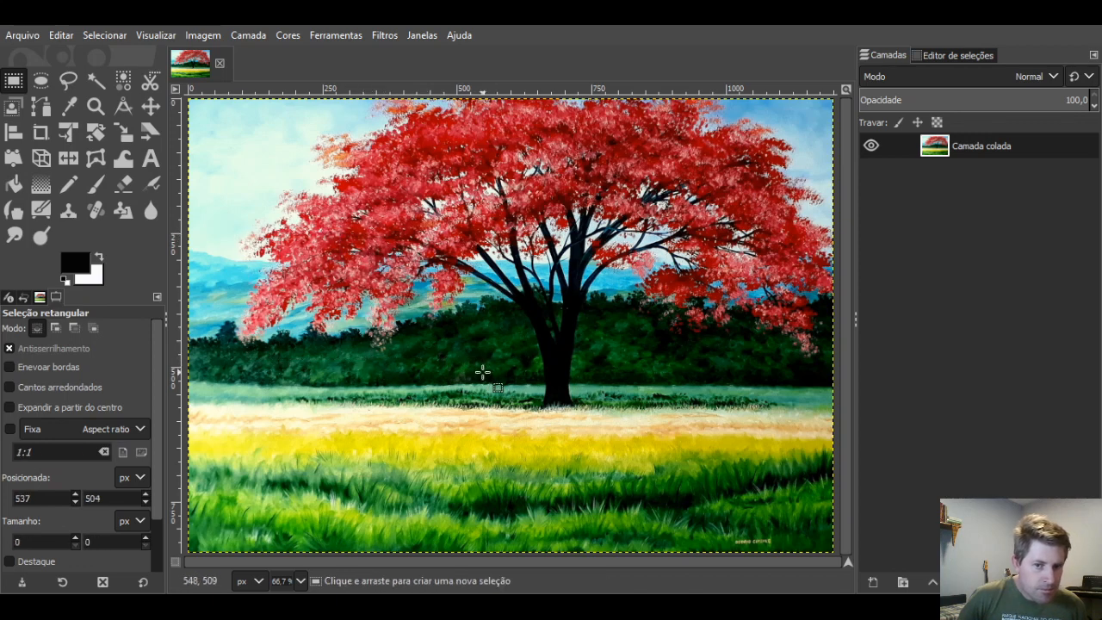
drag(323, 227, 532, 381)
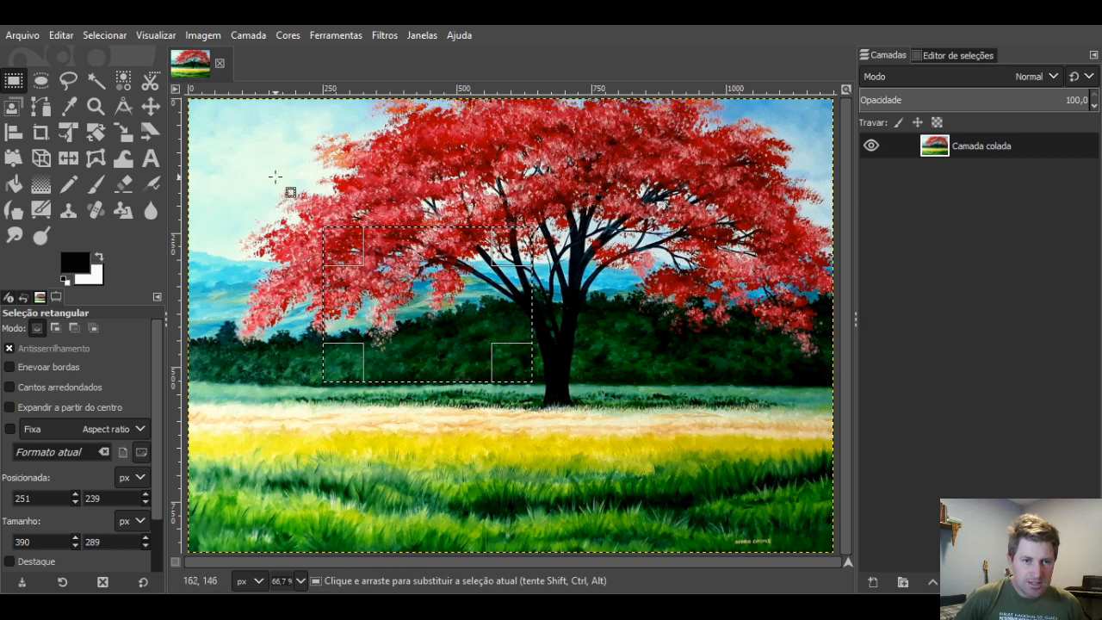
- Replace the selection with one over the left foliage and treeline, subtract rectangles toward the lower right, and clear the selection
click(610, 303)
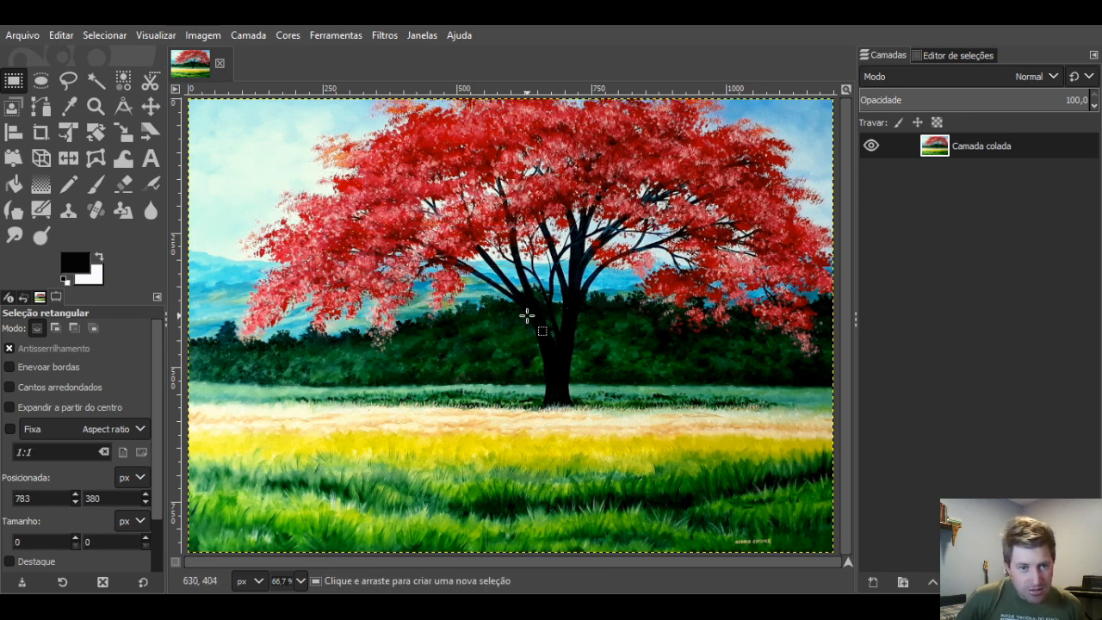
drag(295, 200, 384, 302)
drag(353, 265, 534, 465)
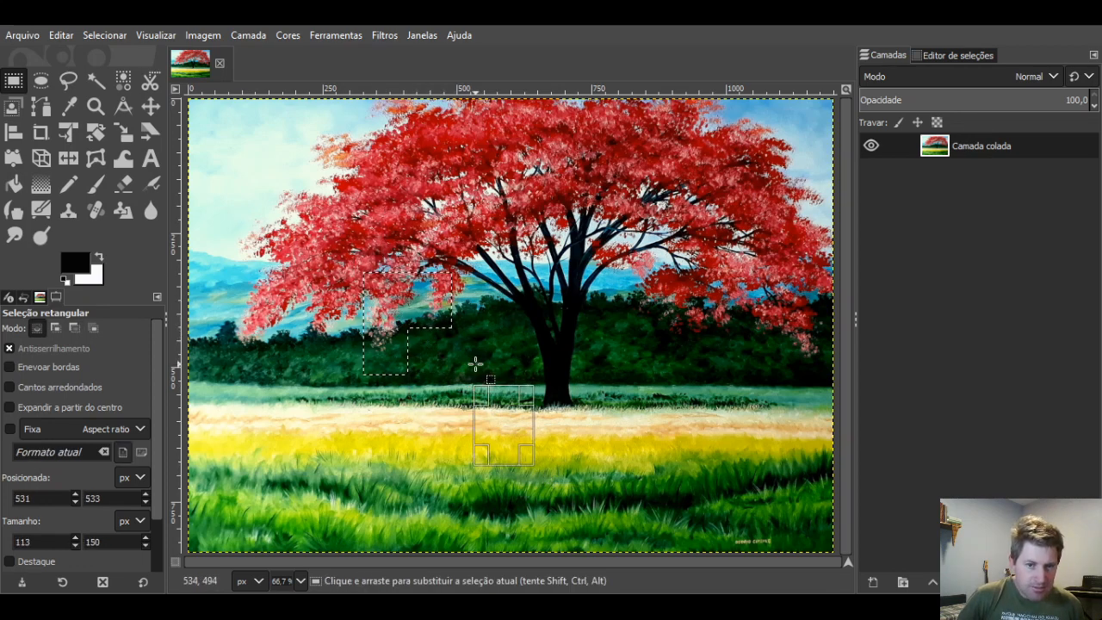
click(596, 341)
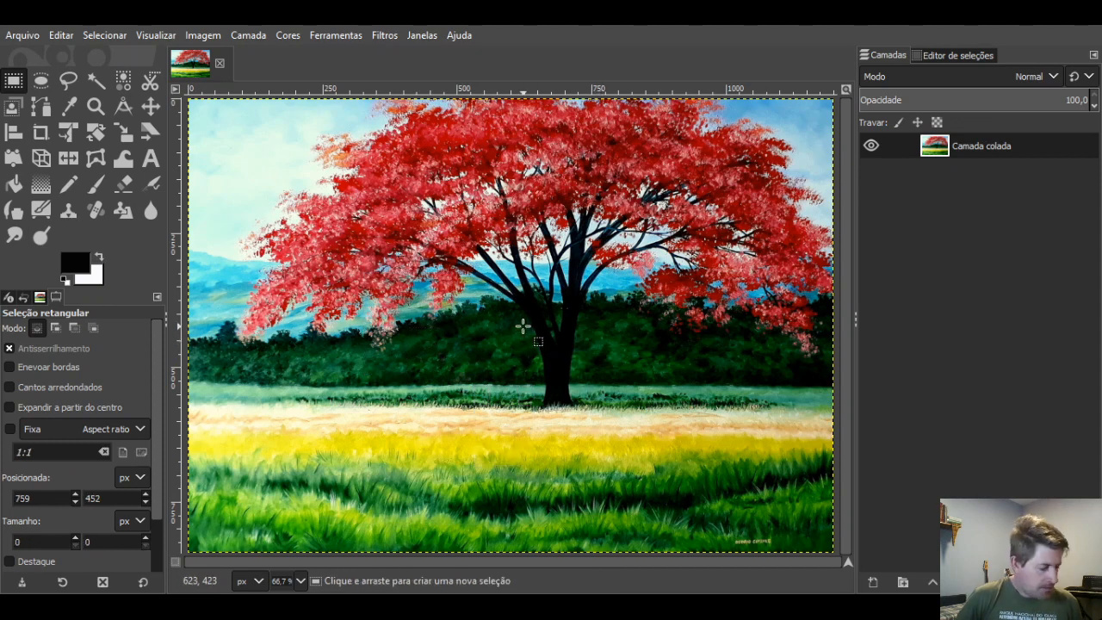
- Build a stepped selection from three overlapping rectangles running diagonally from the left foliage down to the yellow field, ending with one about 129 × 126 px
shift+drag(342, 271, 447, 379)
shift+drag(403, 328, 484, 435)
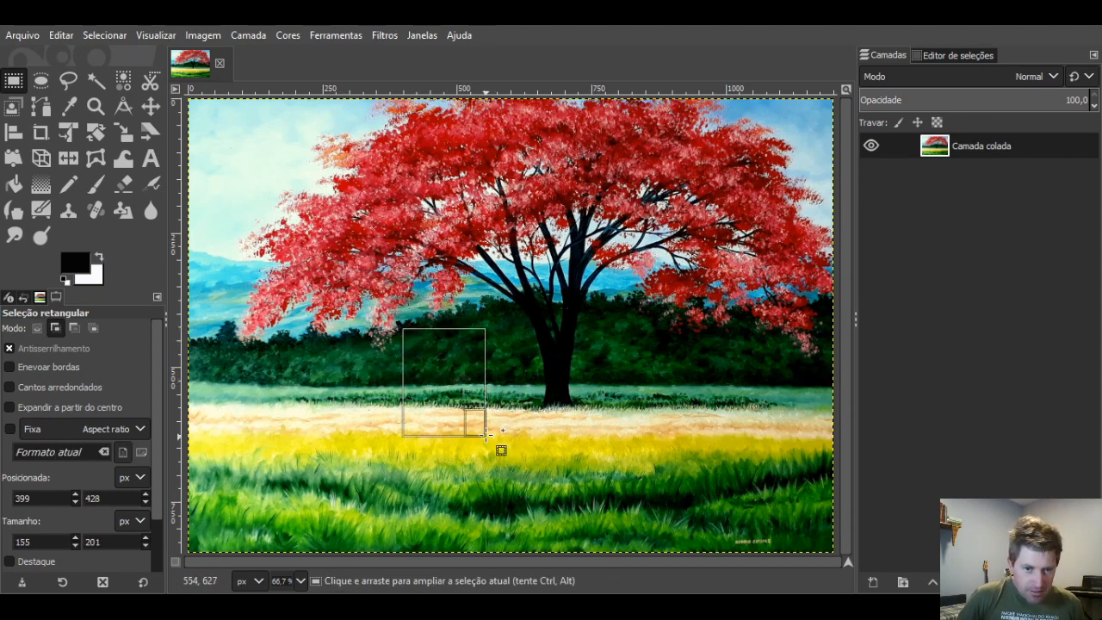
shift+drag(445, 386, 513, 453)
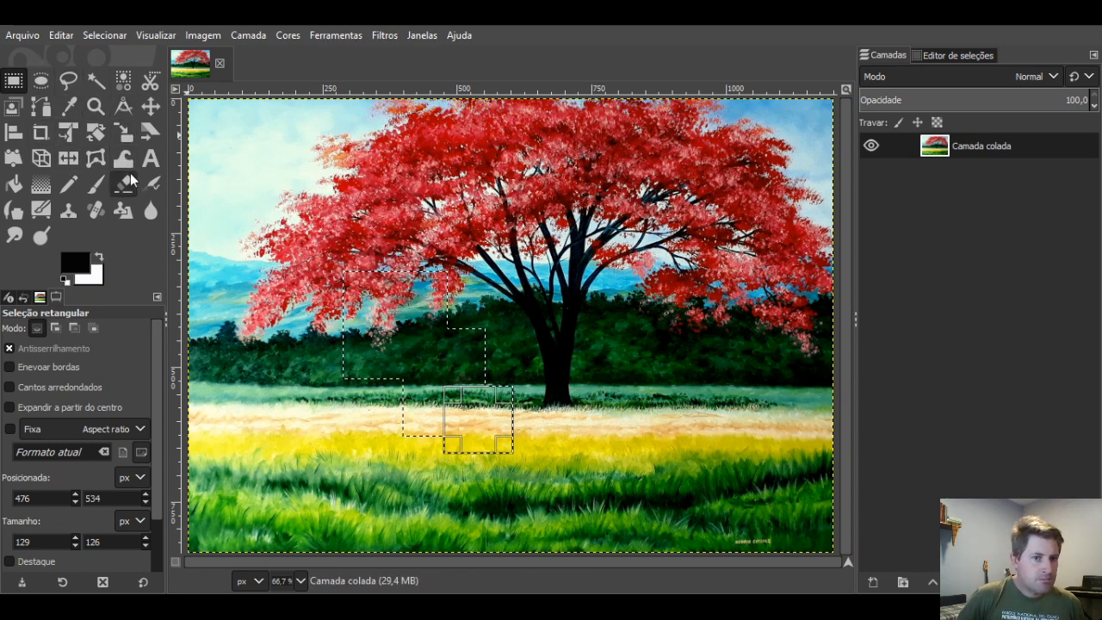
- Move the painting layer slightly upward with the Move tool and undo the move
click(152, 109)
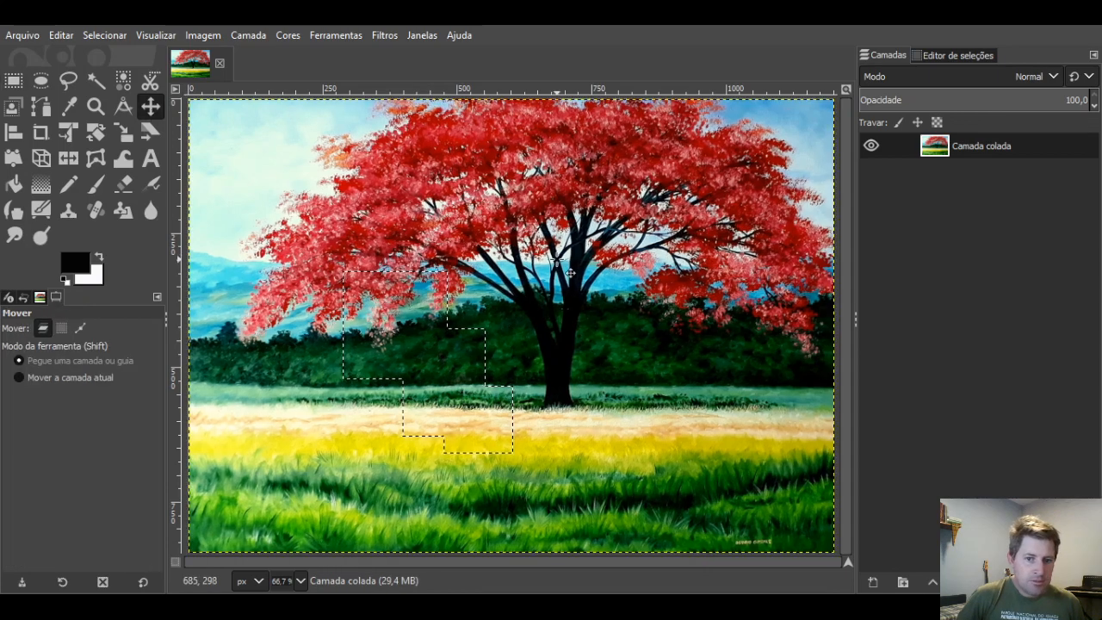
mouse_move(579, 284)
mouse_down()
mouse_move(585, 358)
mouse_move(582, 265)
mouse_up()
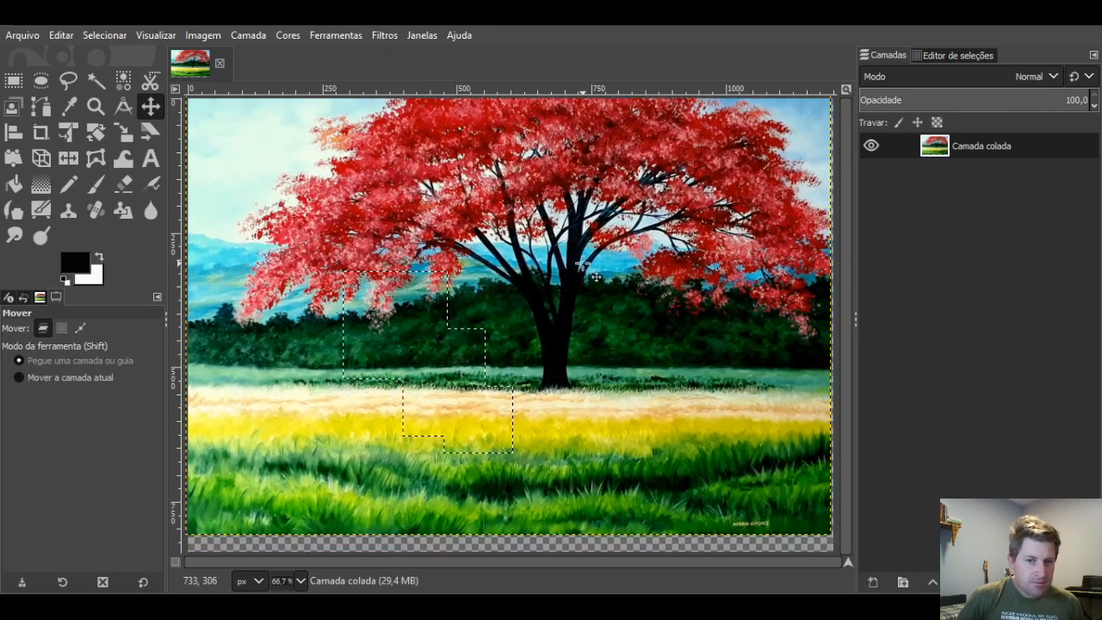
key(ctrl+z)
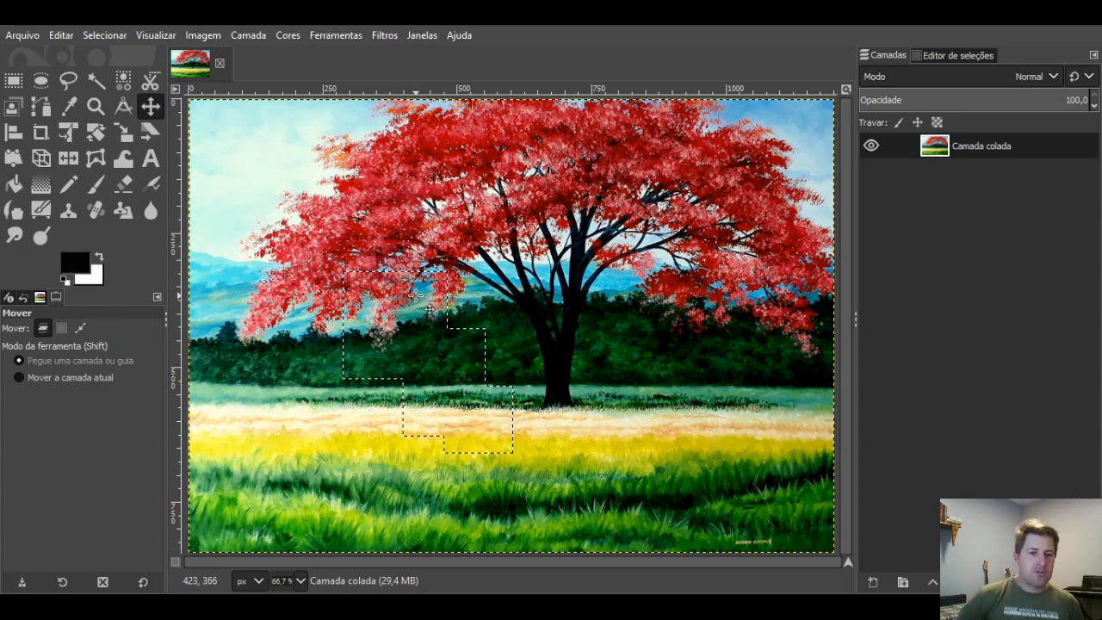
- Set the rectangular selection to subtract mode, try subtracting several non-overlapping rectangles beside the trunk's right side, and clear the stepped selection
click(13, 80)
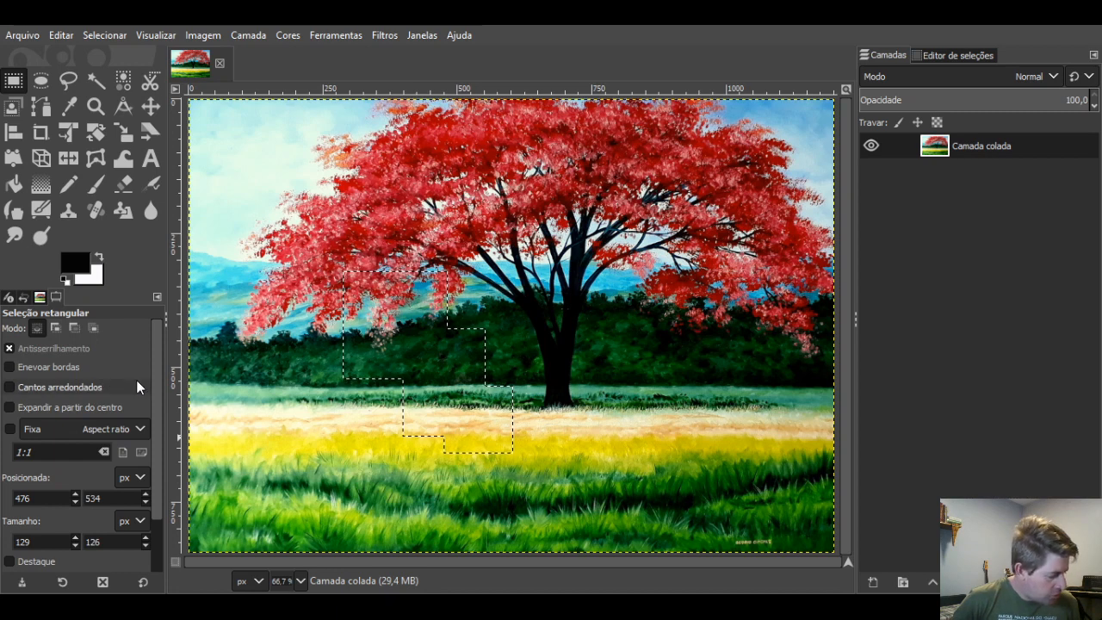
click(74, 328)
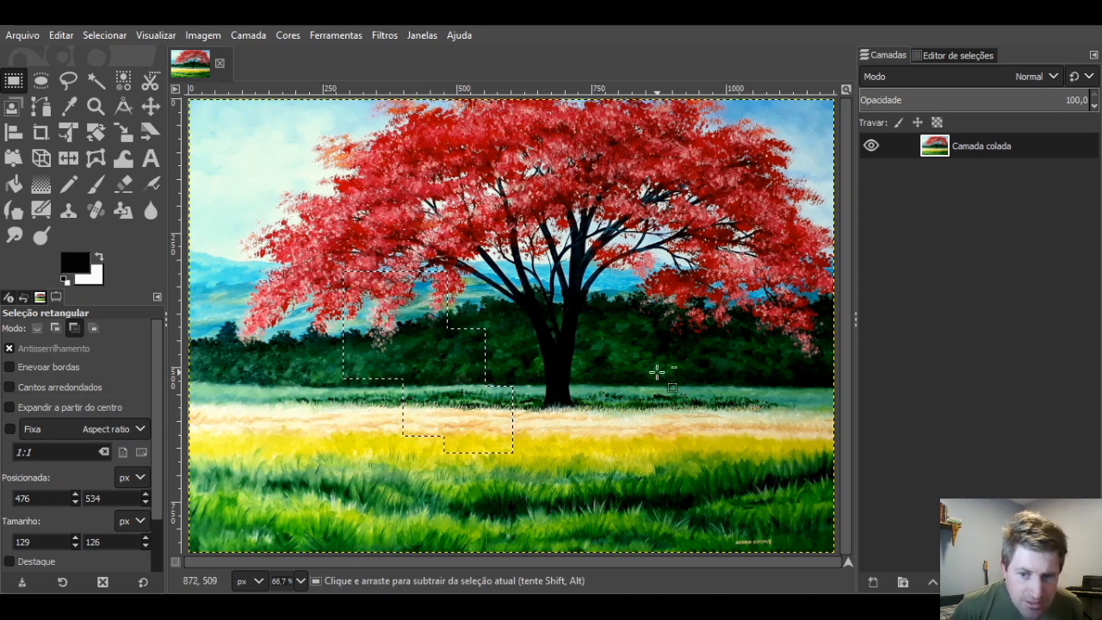
drag(654, 371, 695, 435)
drag(623, 276, 698, 309)
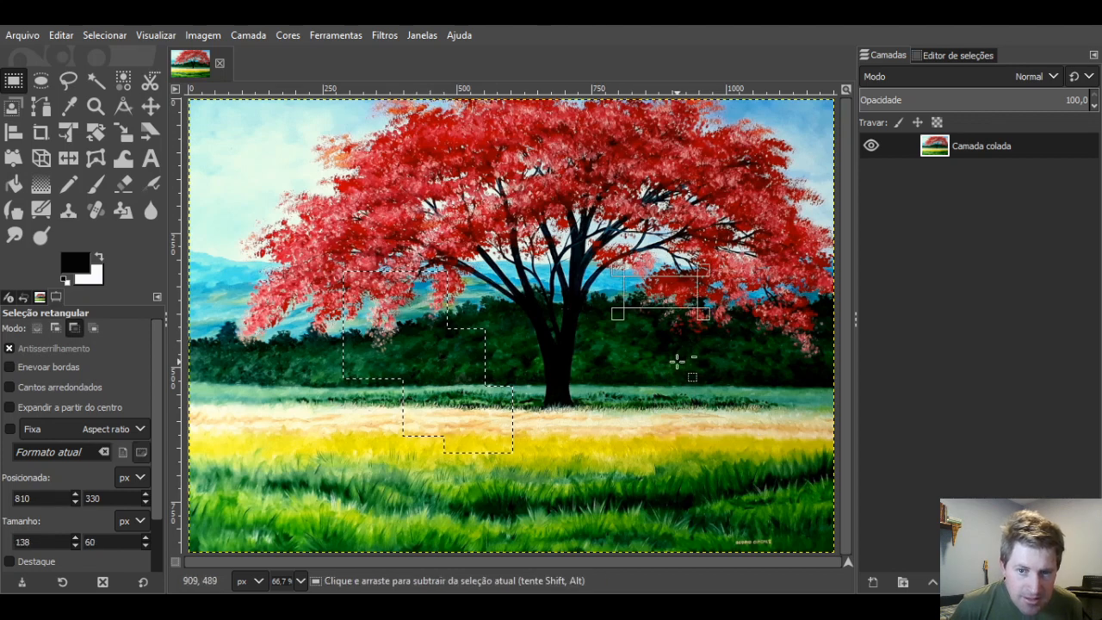
drag(622, 343, 688, 462)
drag(646, 250, 738, 336)
click(719, 355)
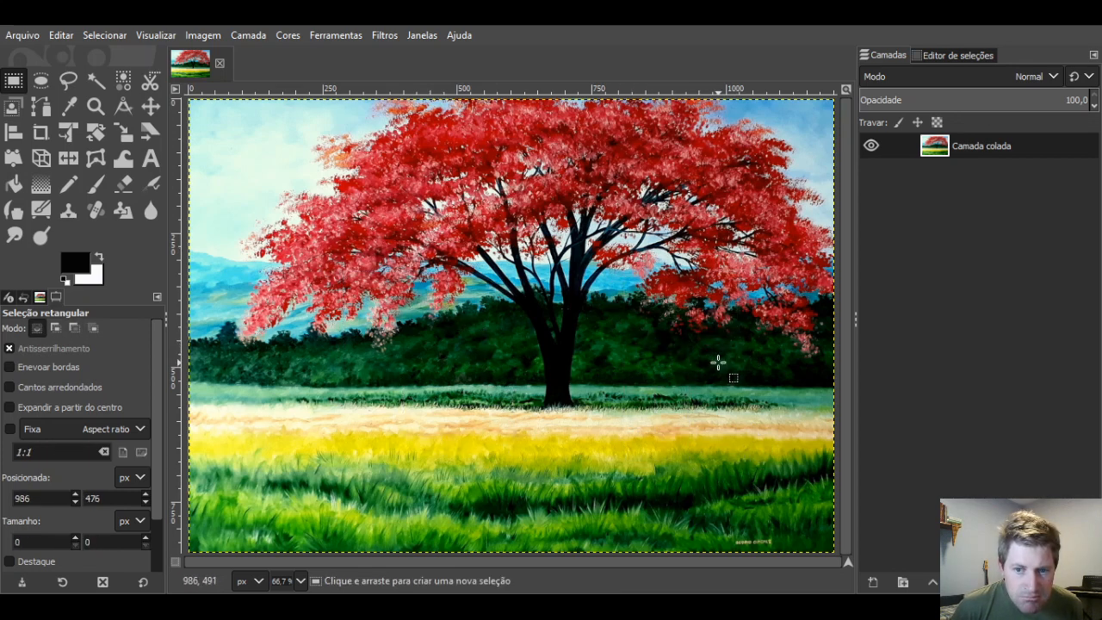
- Select a rectangle over the treeline left of the trunk and subtract two rectangles, about 168 × 203 px and 169 × 157 px, toward its lower right
ctrl+click(553, 295)
drag(380, 290, 484, 433)
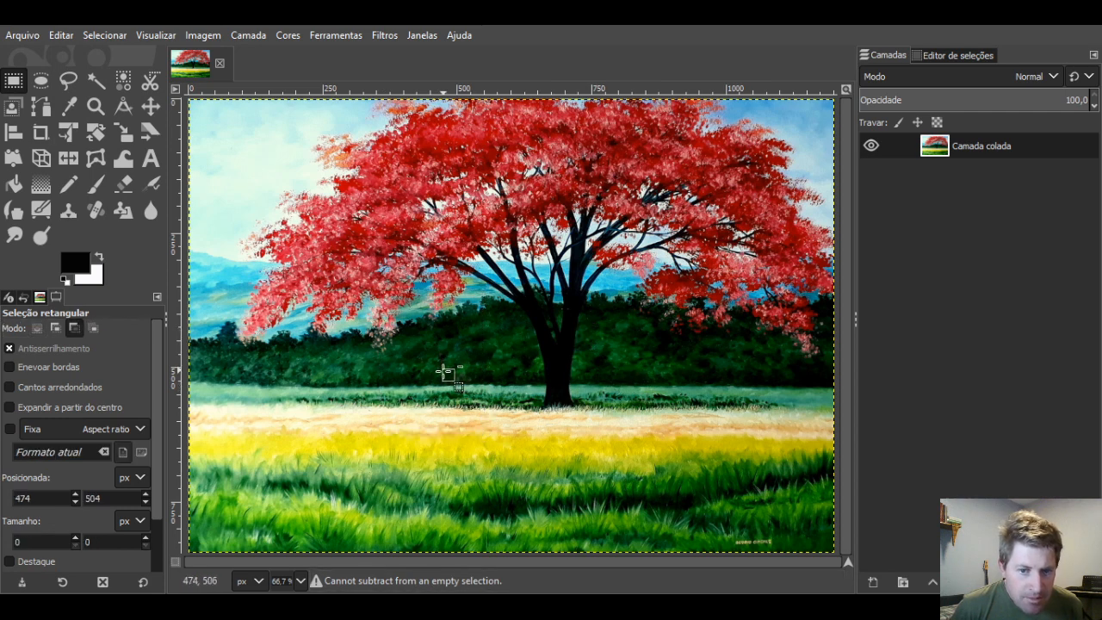
drag(443, 372, 533, 478)
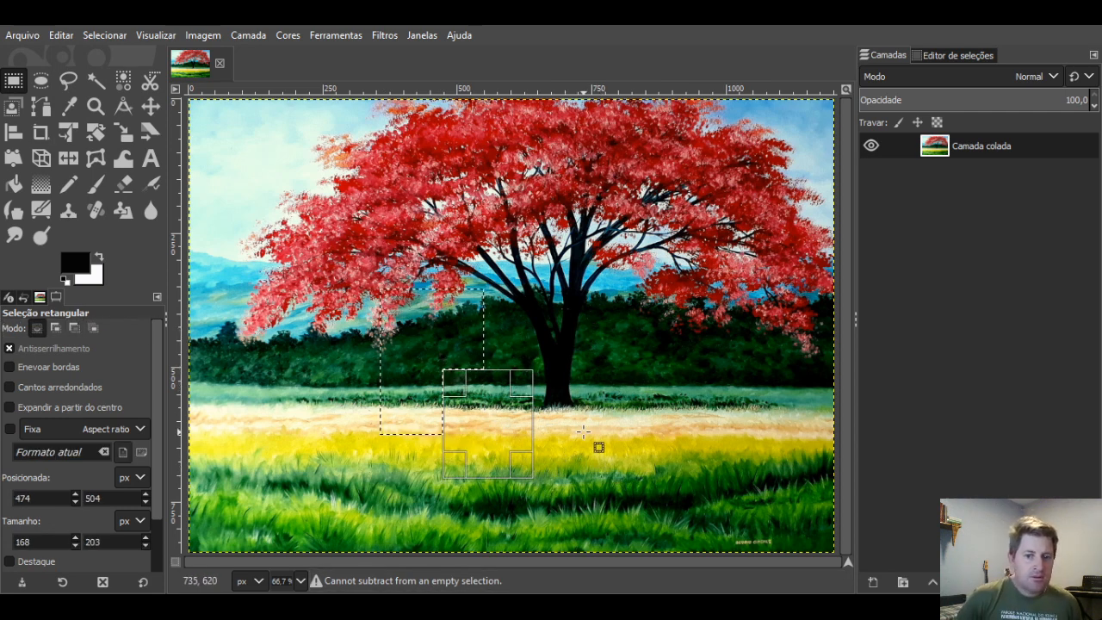
drag(490, 424, 582, 510)
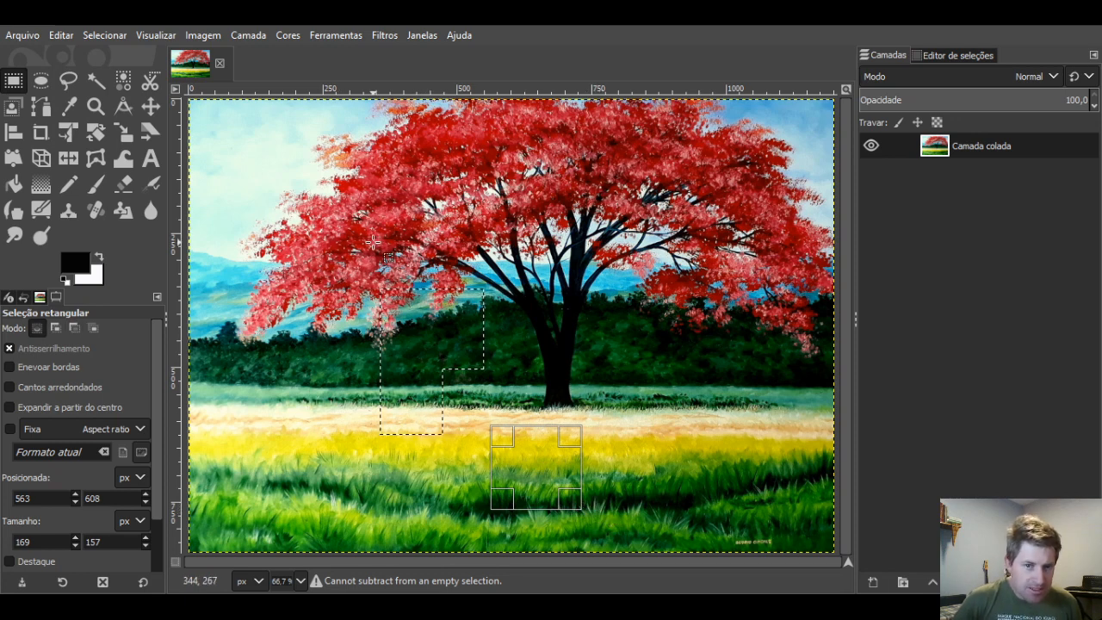
- Draw a selection about 518 × 326 px around the trunk and subtract overlapping rectangles from its lower-left corner, lower edge and both upper corners
drag(373, 244, 652, 418)
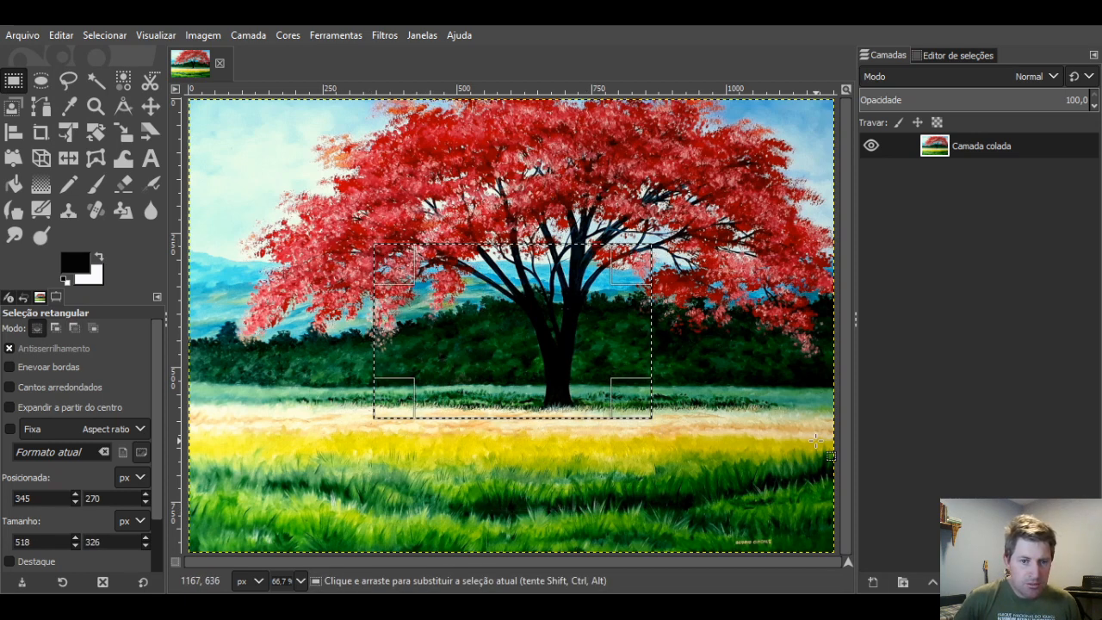
drag(313, 319, 467, 438)
drag(521, 361, 633, 455)
drag(608, 231, 667, 292)
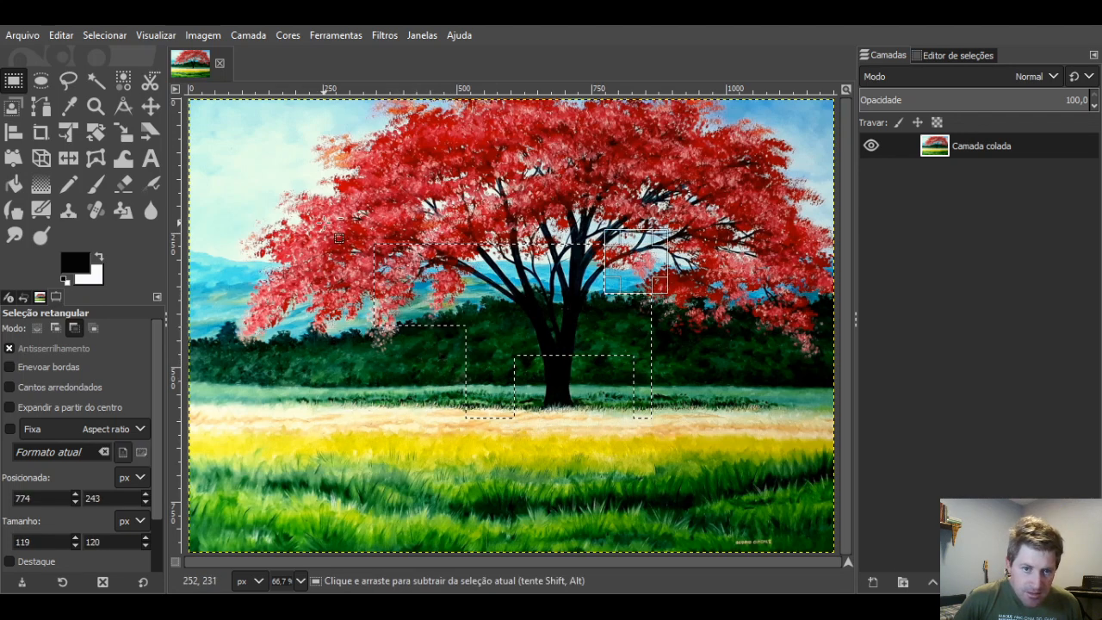
drag(327, 222, 468, 284)
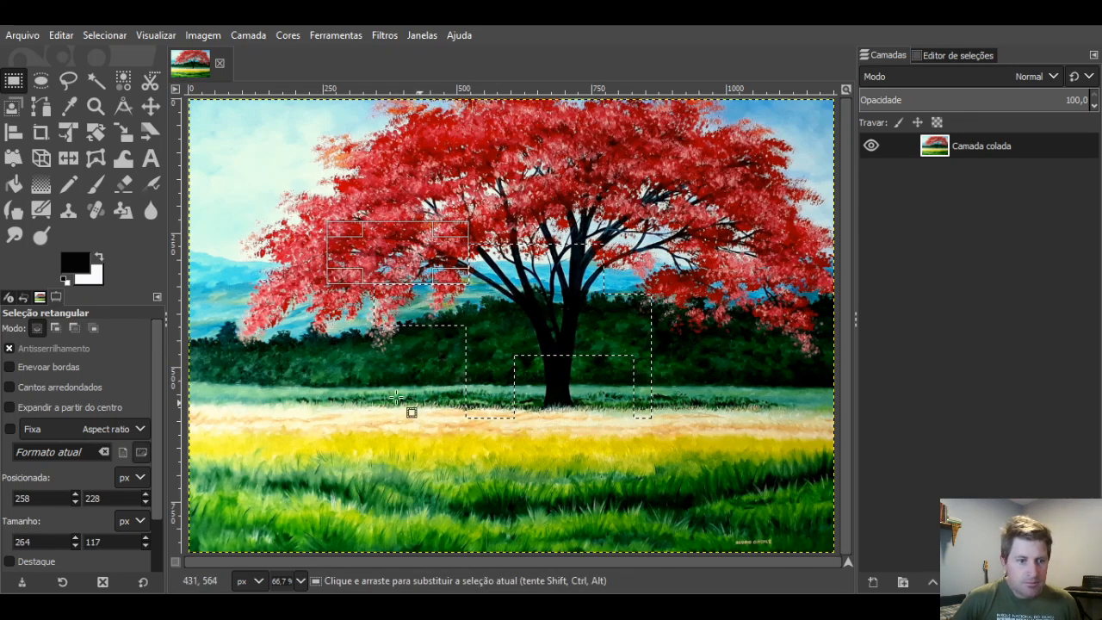
- Delete the contents of the notched selection around the trunk and undo the deletion
click(151, 106)
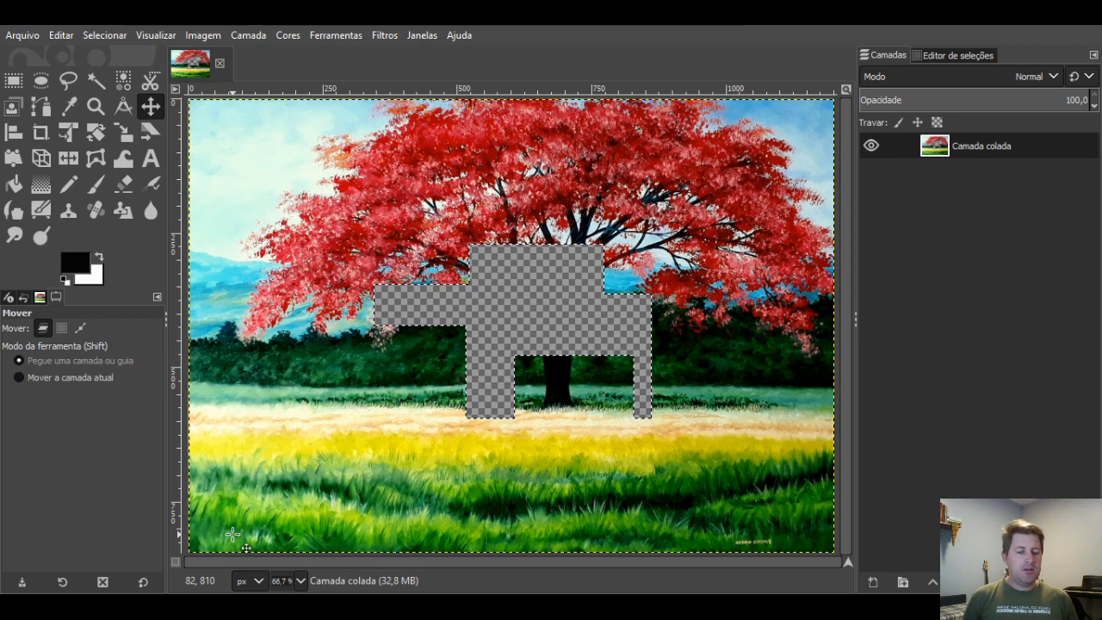
key(ctrl+z)
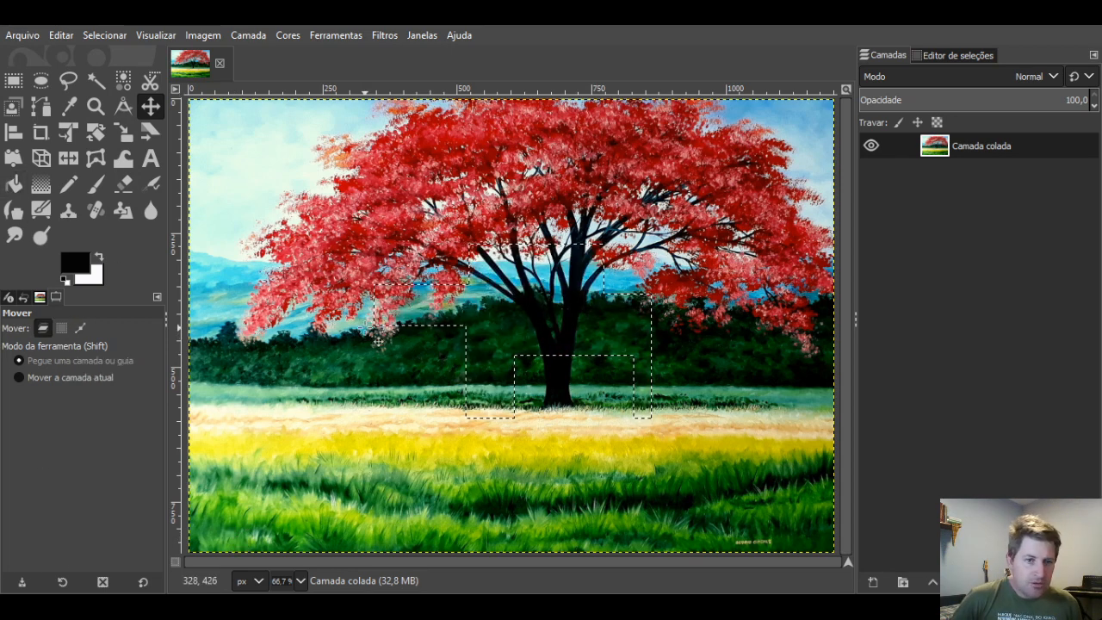
- Move the notched selection outline to the painting's upper-left area, delete the contents there and undo the deletion
click(13, 81)
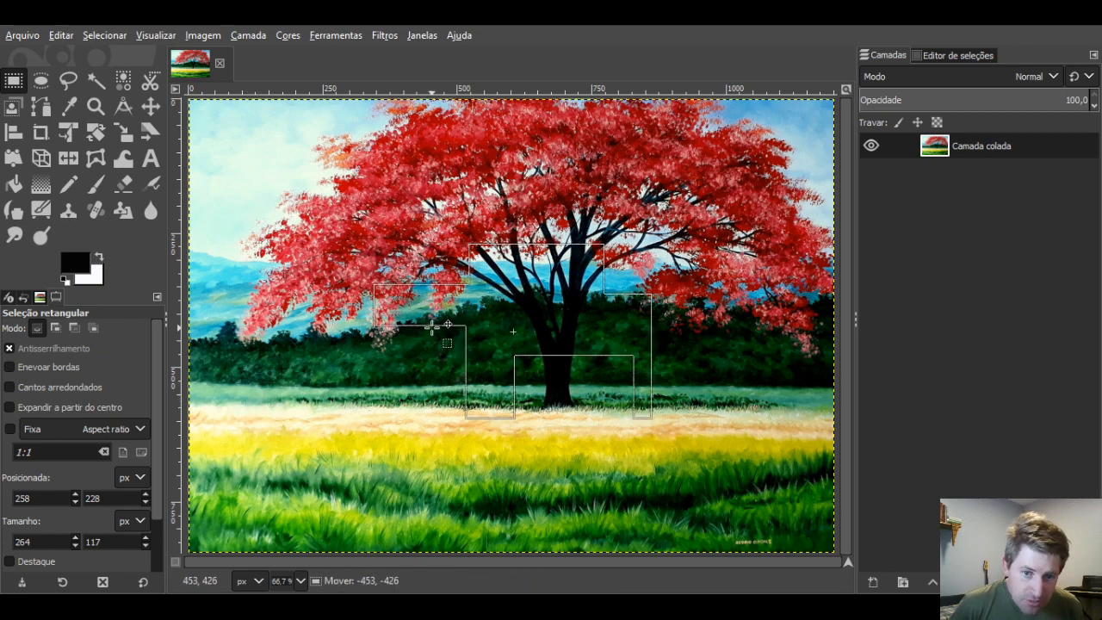
drag(430, 328, 251, 191)
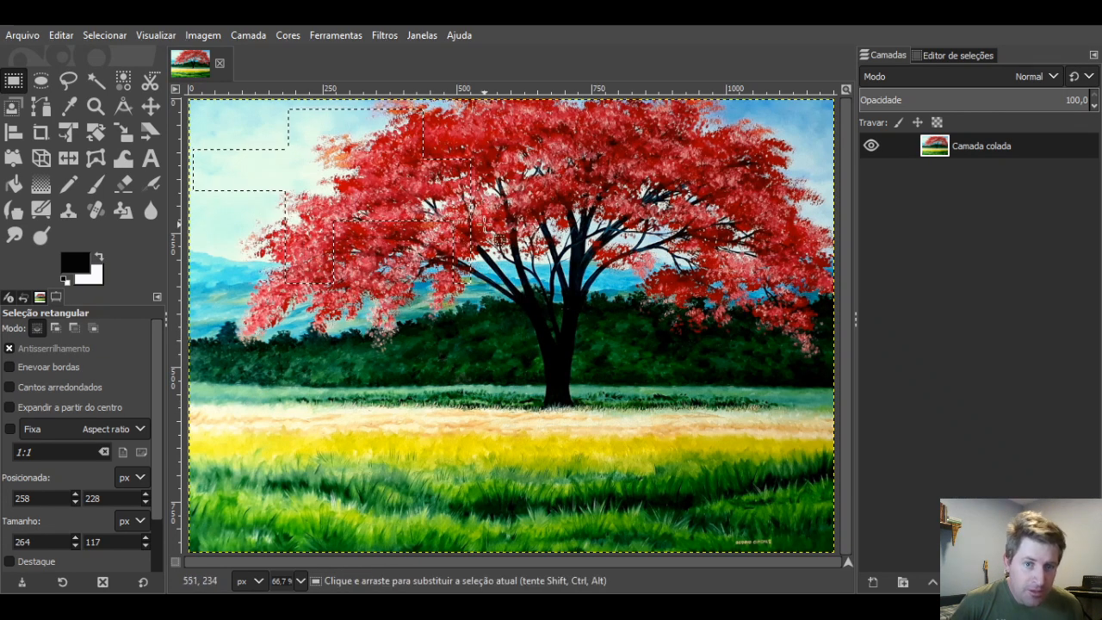
key(Delete)
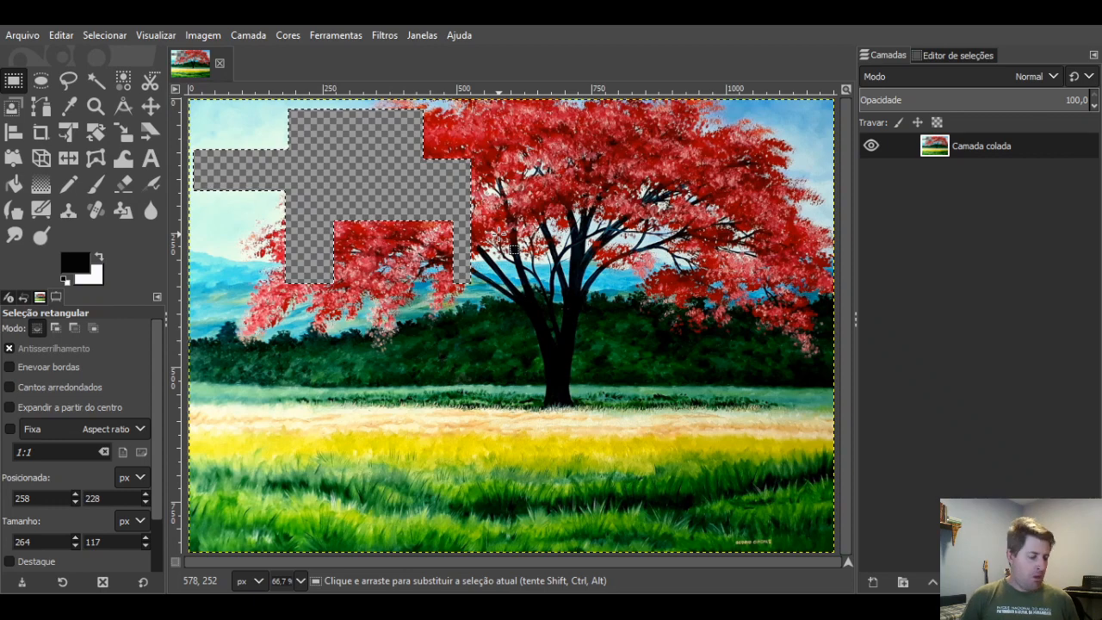
key(ctrl+z)
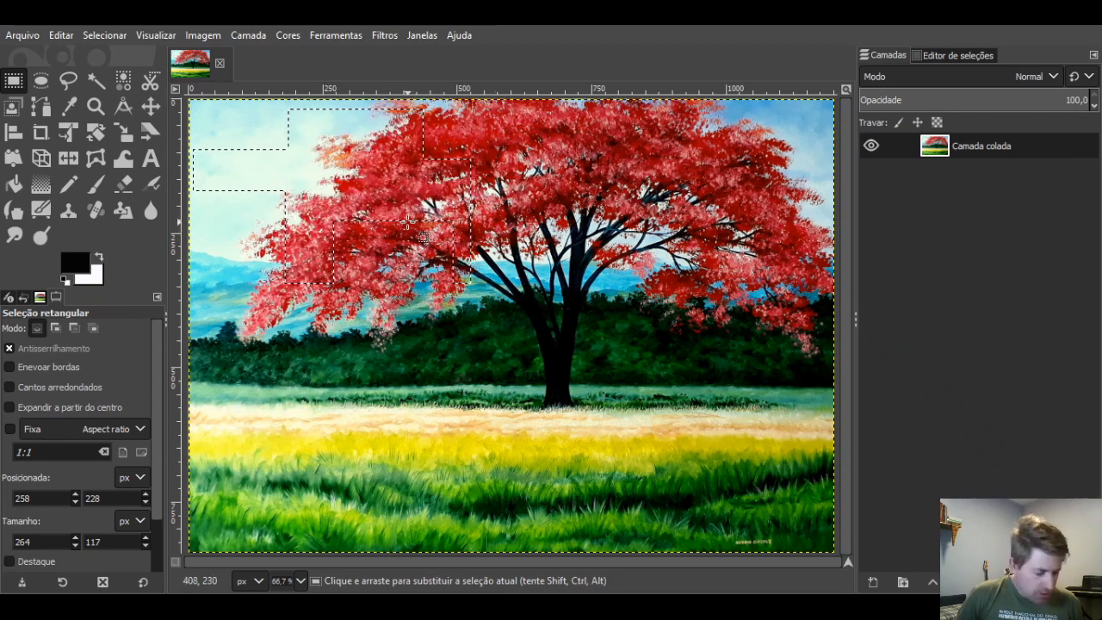
- Draw a selection about 435 × 405 px around the trunk, move its pixels toward the upper left and undo the move
drag(407, 222, 560, 430)
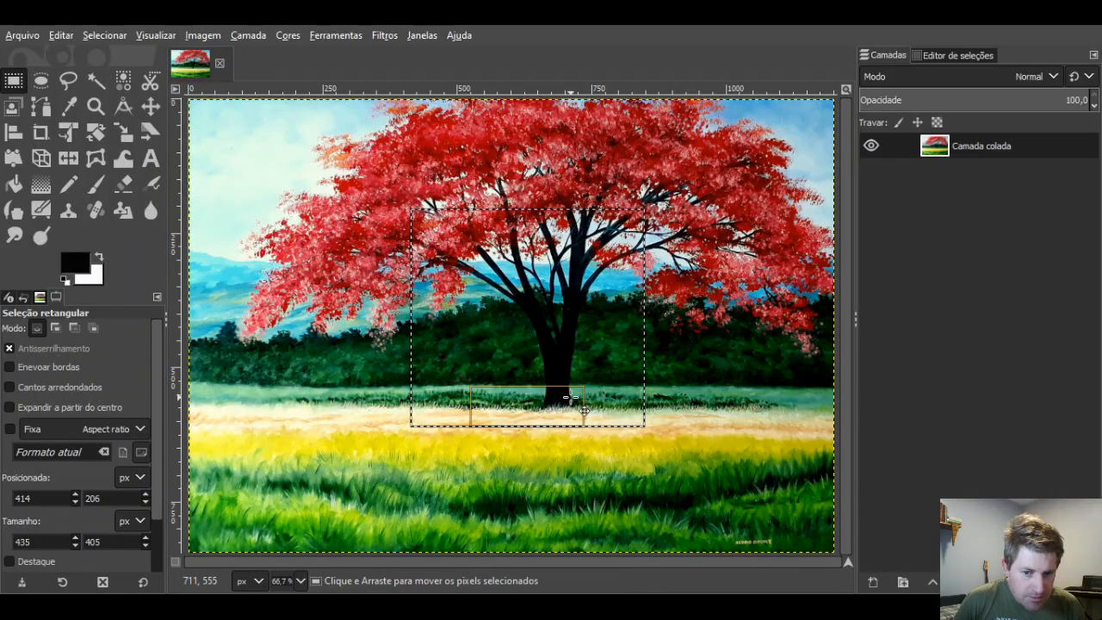
drag(540, 414, 351, 321)
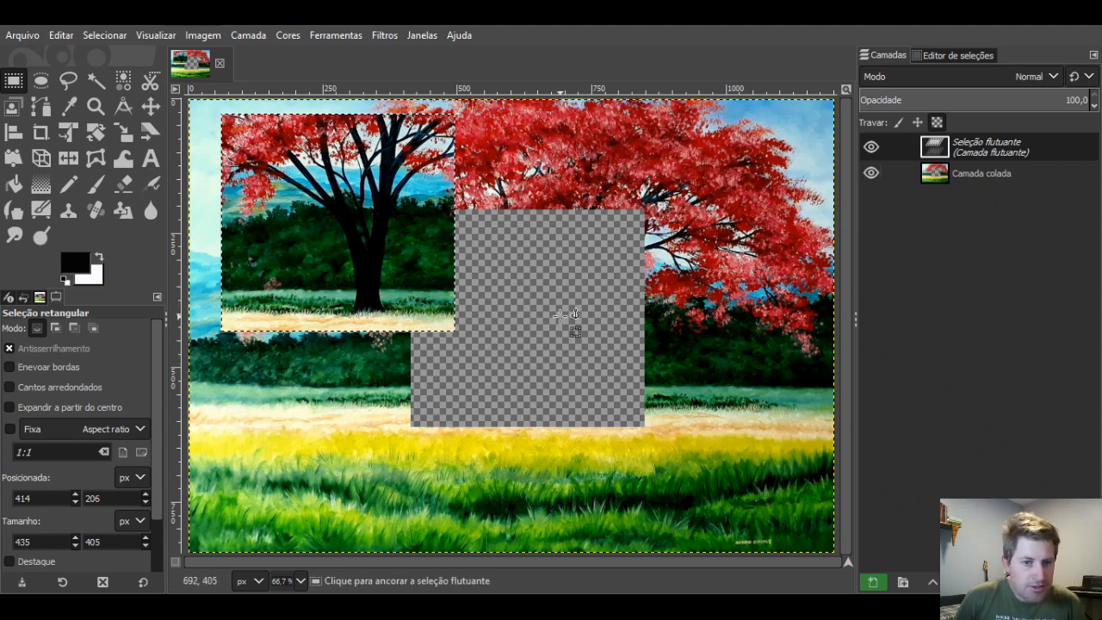
key(ctrl+z)
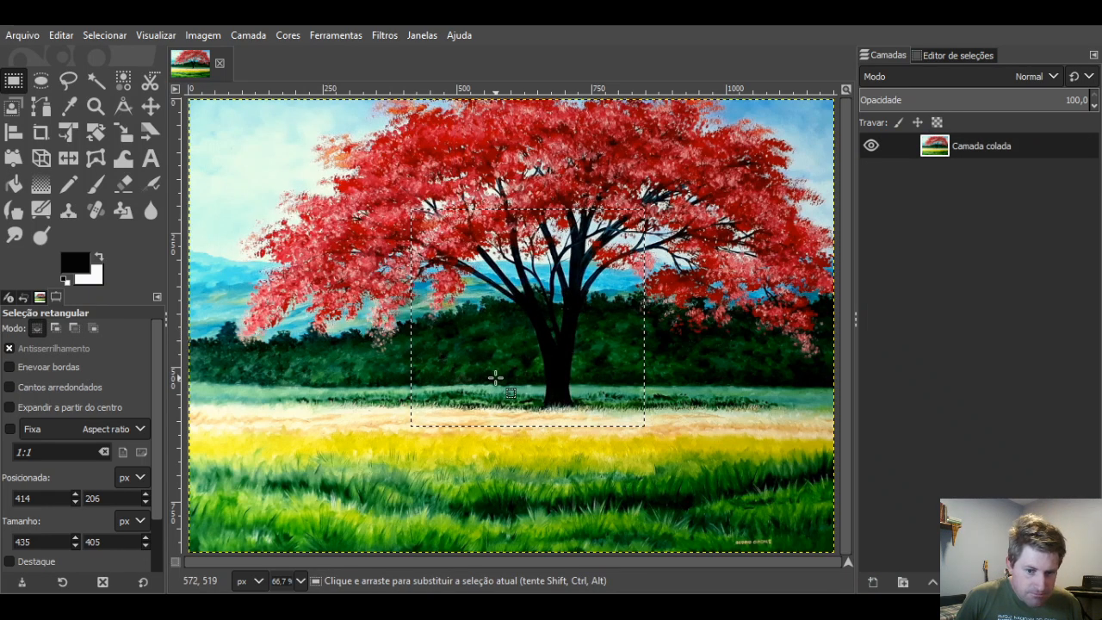
- Move a copy of the selected trunk area left over the foliage as a floating selection
key(ctrl+alt)
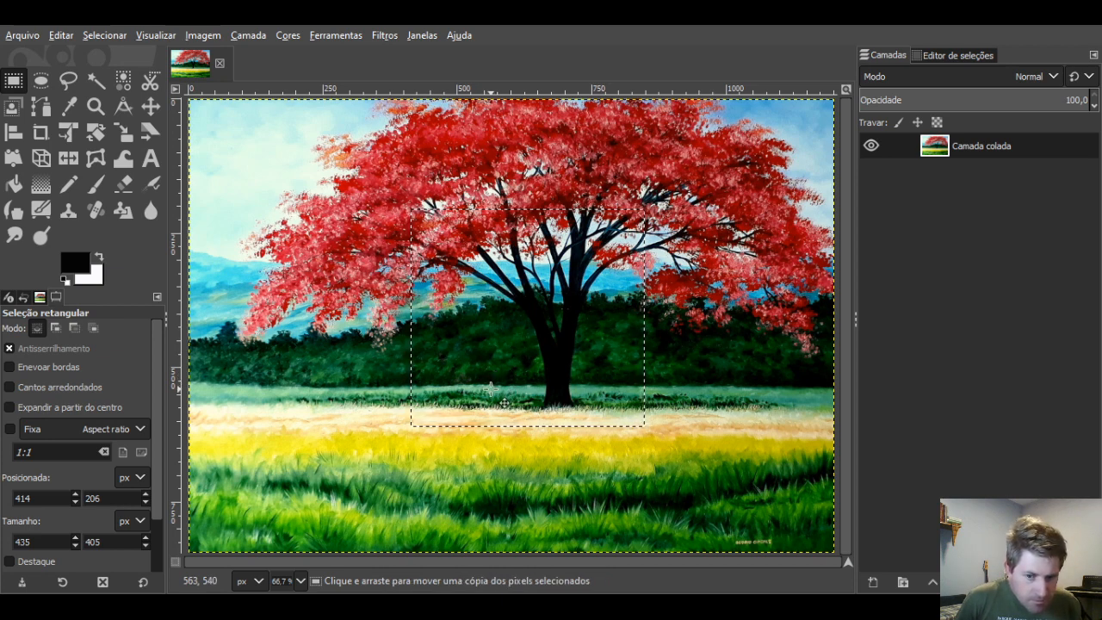
drag(492, 383, 292, 354)
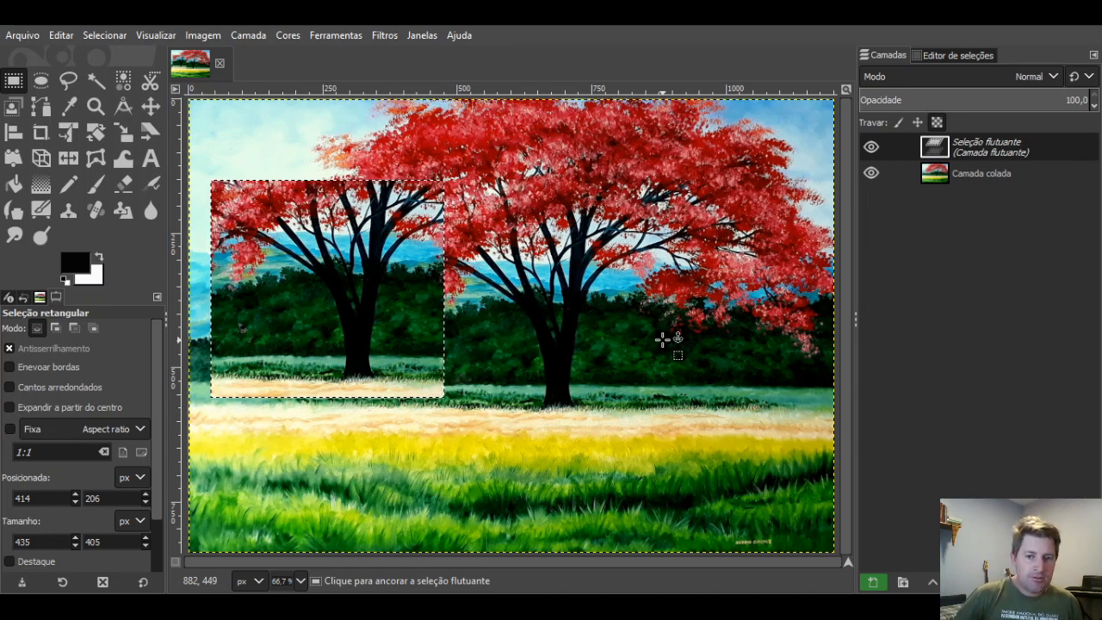
- Draw a selection about 218 × 272 px right of the trunk, shift the floating selection's outline slightly upward, and undo these changes
drag(575, 290, 691, 436)
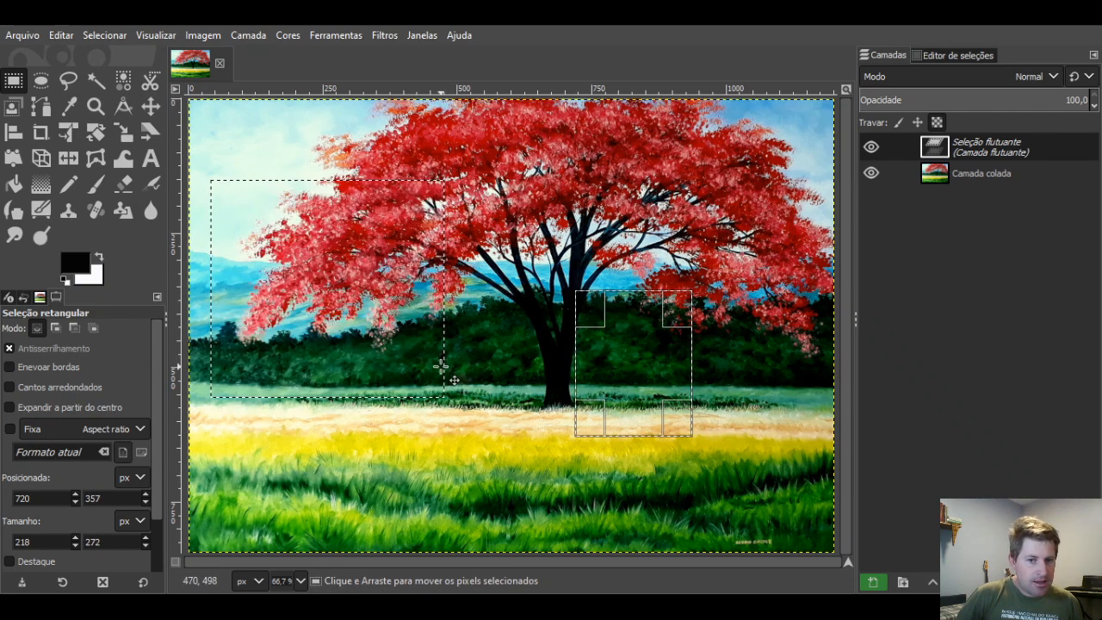
drag(440, 369, 444, 337)
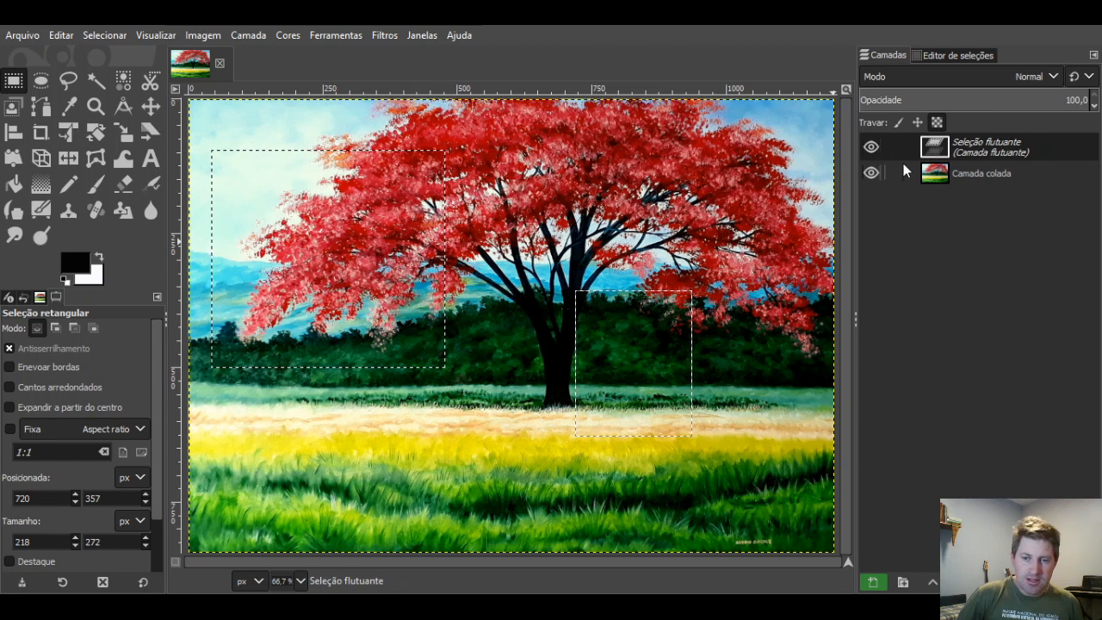
key(ctrl+z)
key(ctrl+z)
key(ctrl+z)
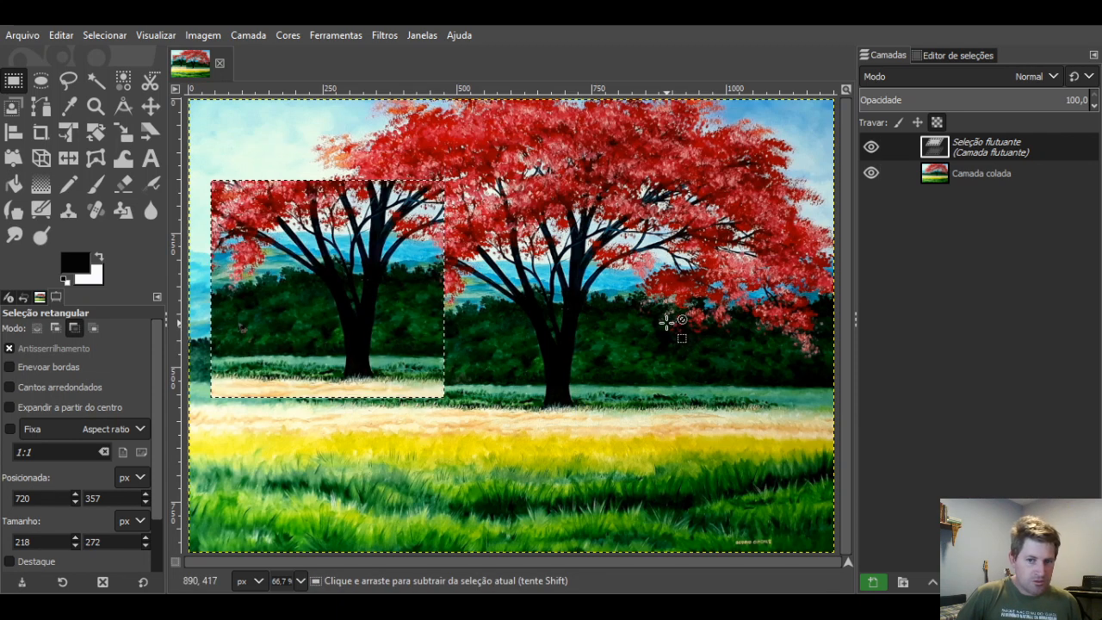
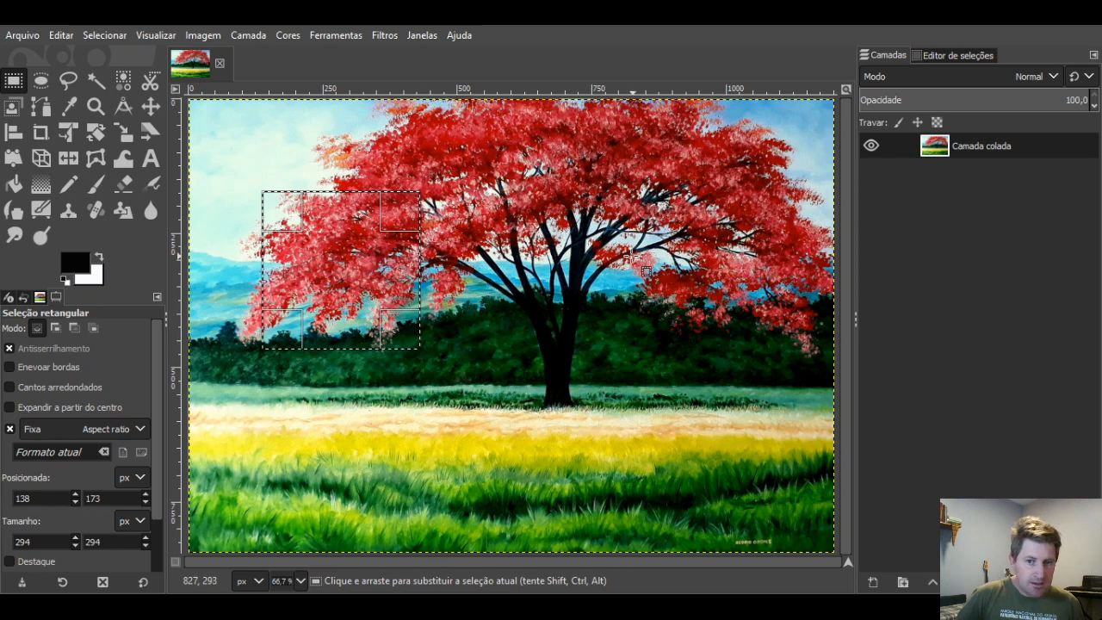
- Draw successive fixed-aspect square selections around the trunk and right foliage, including one about 234 × 234 px at the trunk's base, and clear the selection
drag(615, 262, 736, 408)
drag(489, 371, 614, 494)
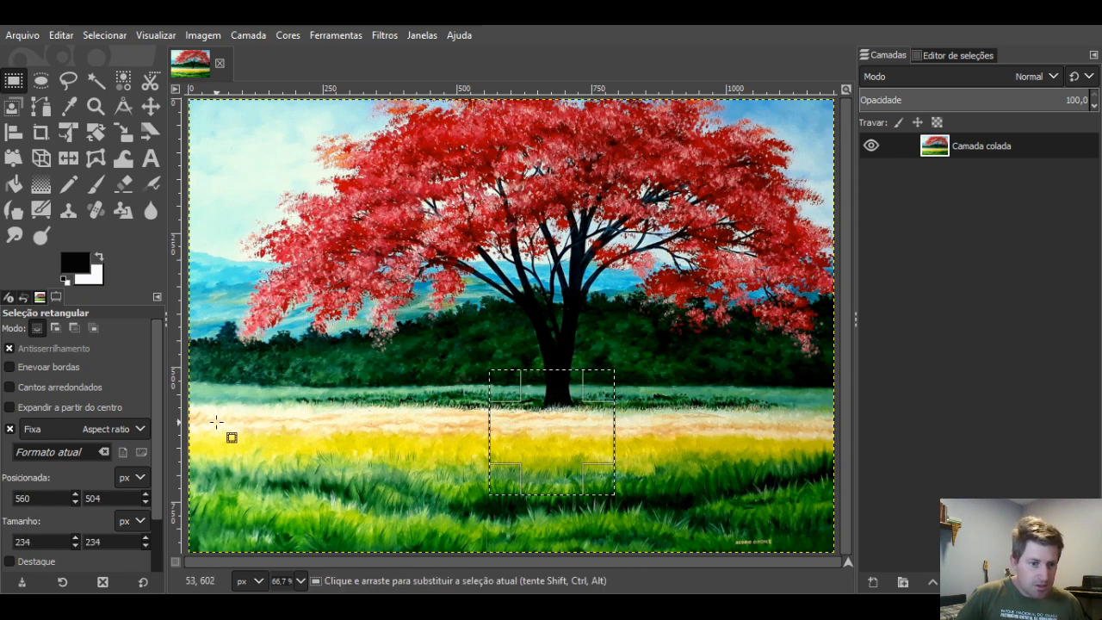
drag(555, 354, 679, 477)
drag(503, 283, 629, 402)
click(322, 236)
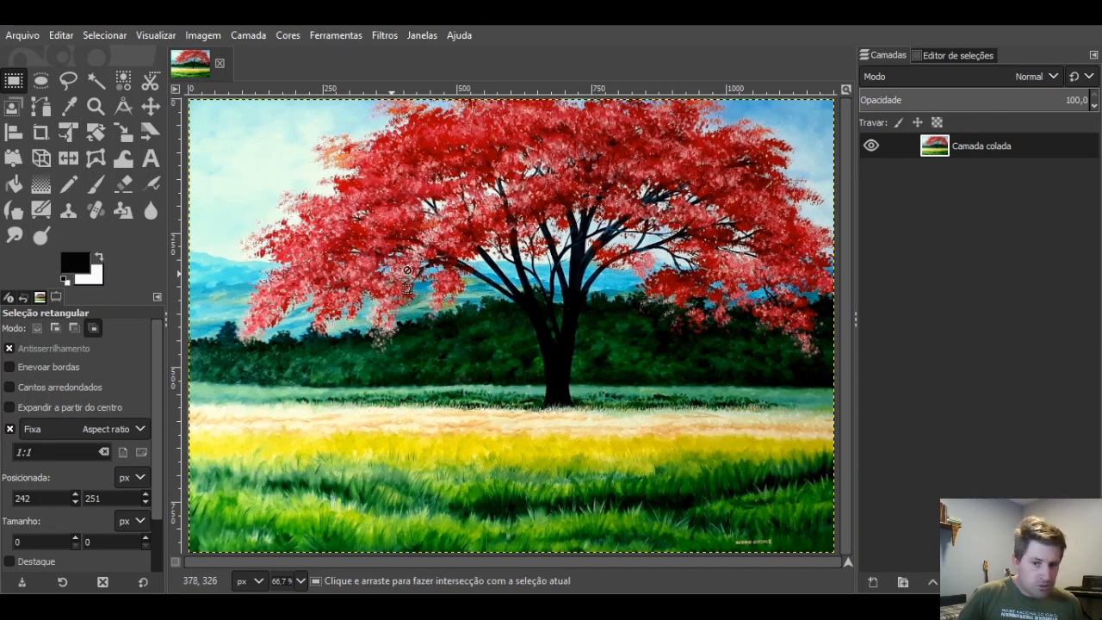
- Intersect a square selection about 261 × 261 px left of the trunk with one about 224 × 223 px, and clear the result
drag(384, 281, 524, 418)
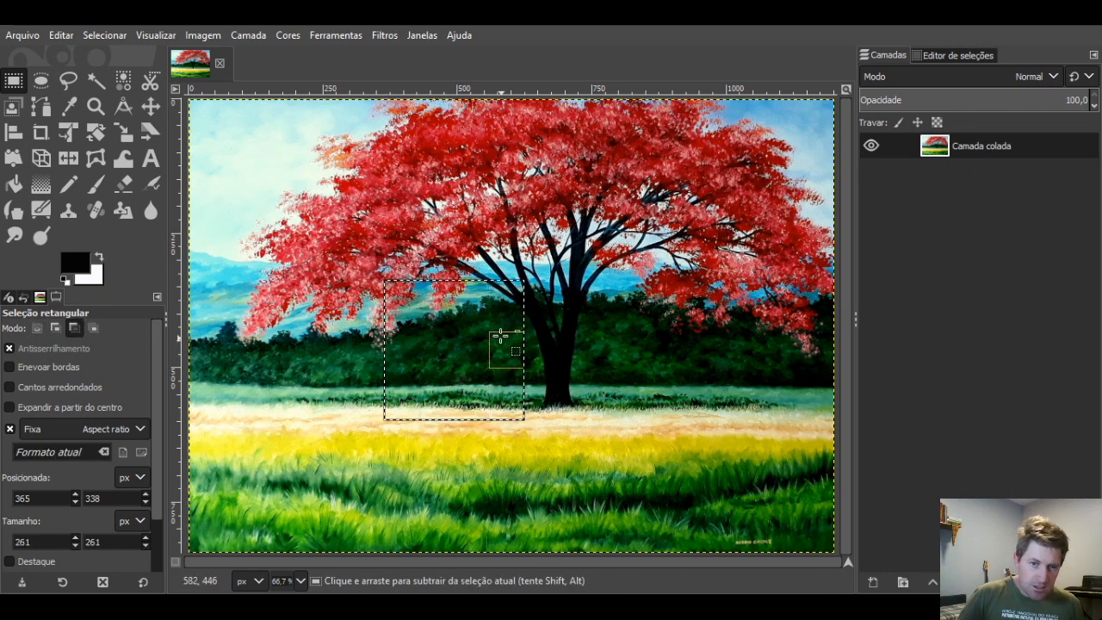
drag(465, 256, 585, 374)
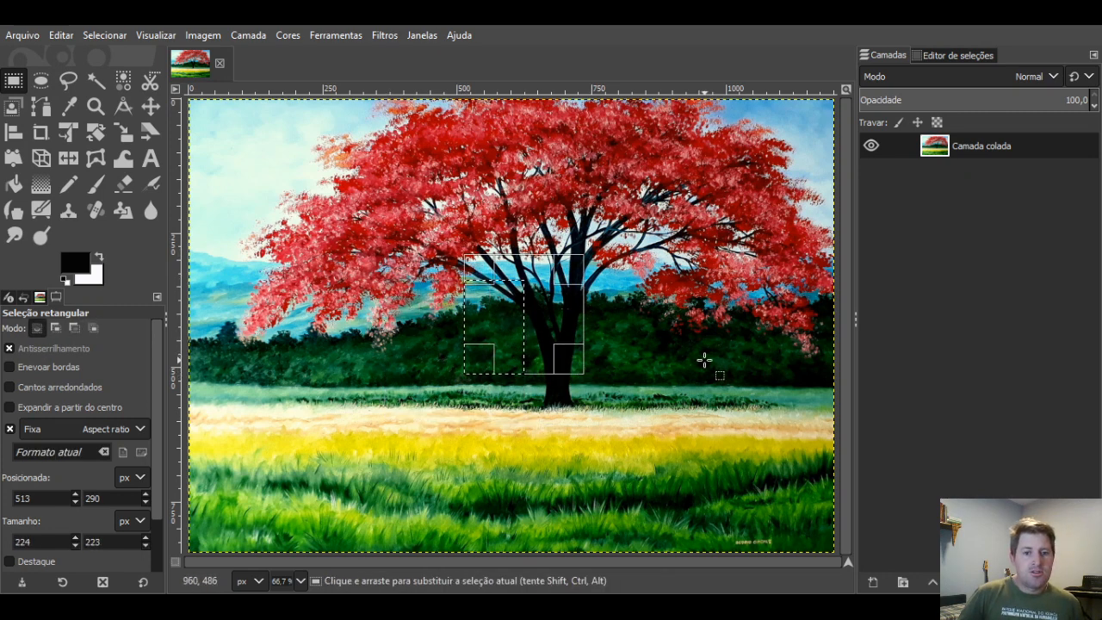
click(502, 421)
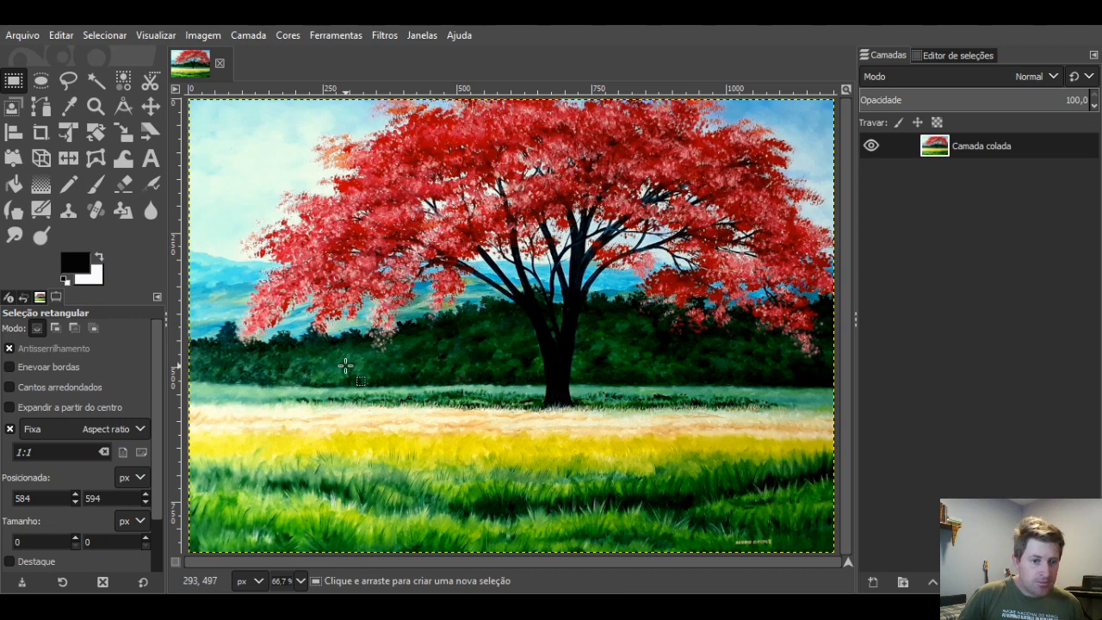
- Build one combined selection from three overlapping squares of about 287 px each, stepping diagonally from the left foliage to the lower grass
drag(350, 228, 506, 383)
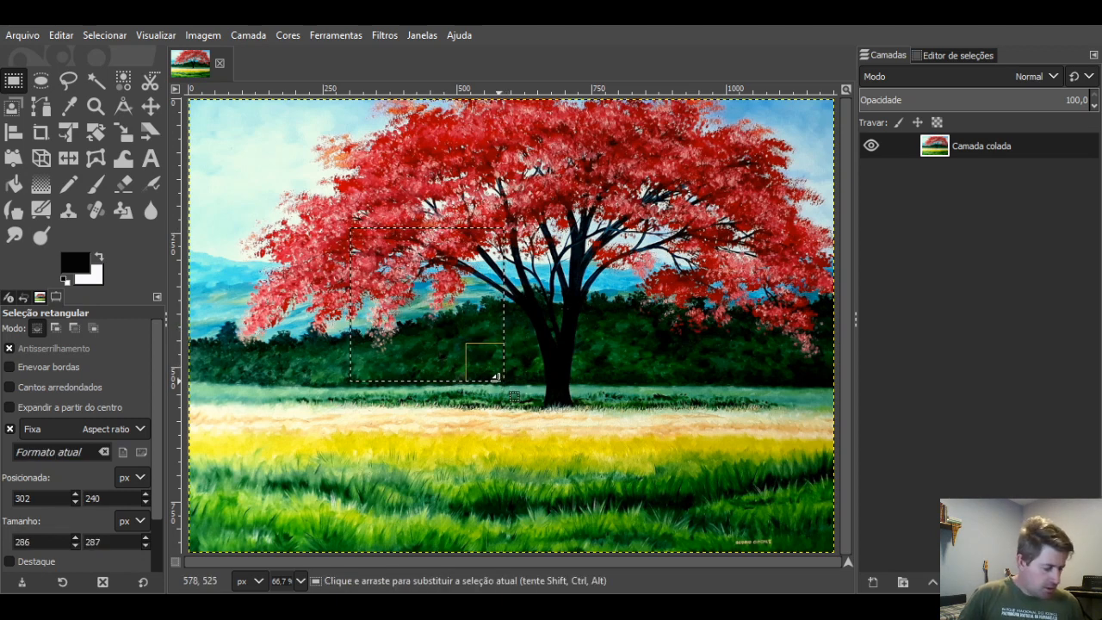
key(shift)
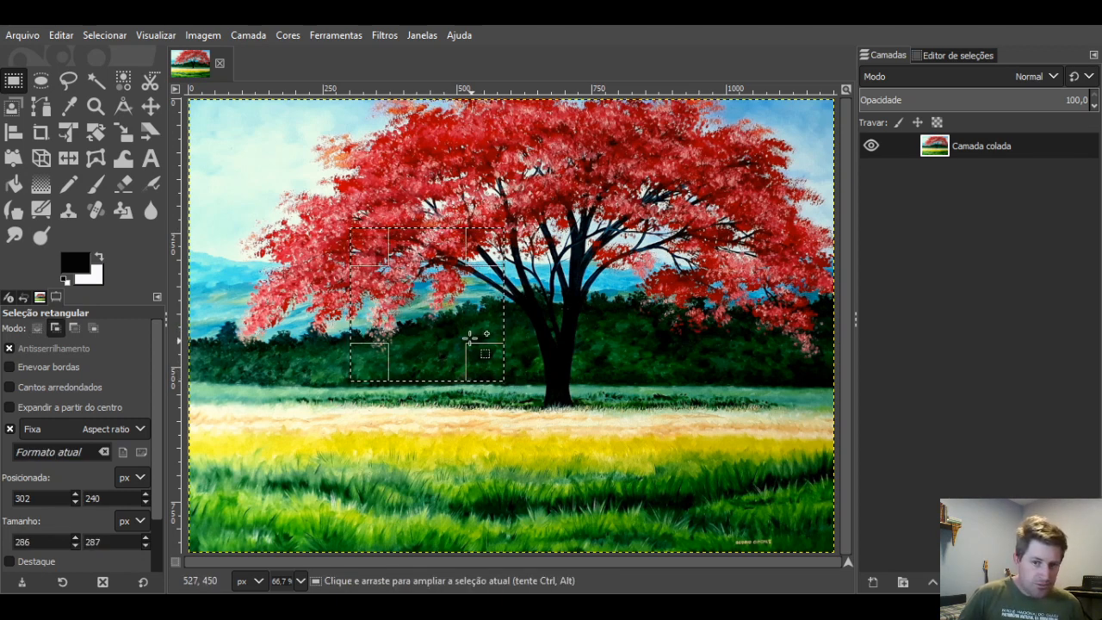
drag(443, 312, 597, 465)
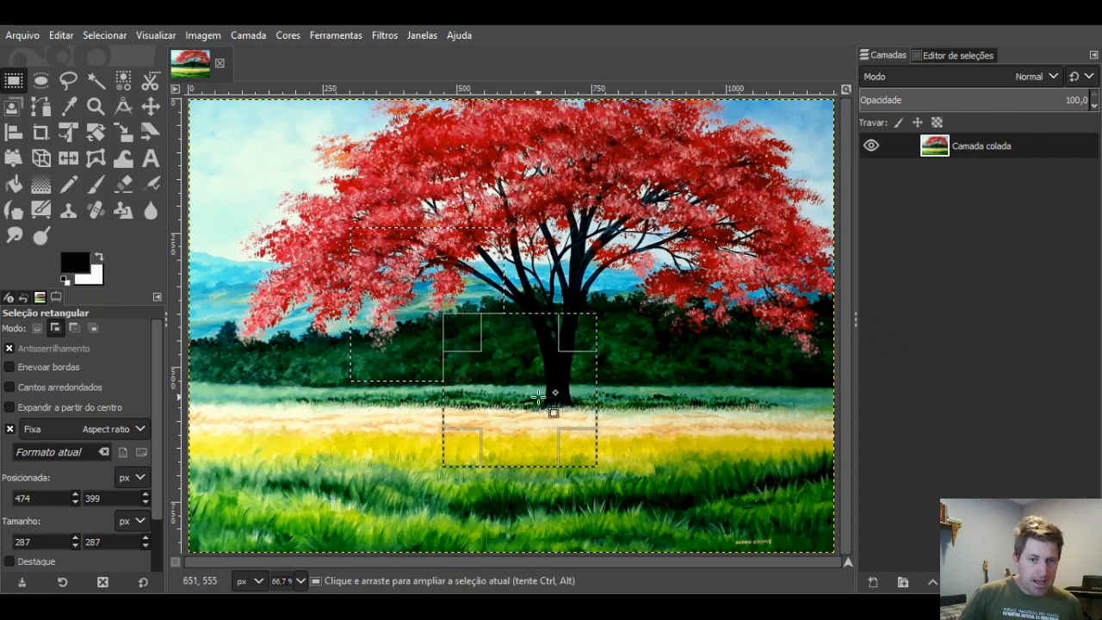
drag(531, 397, 685, 551)
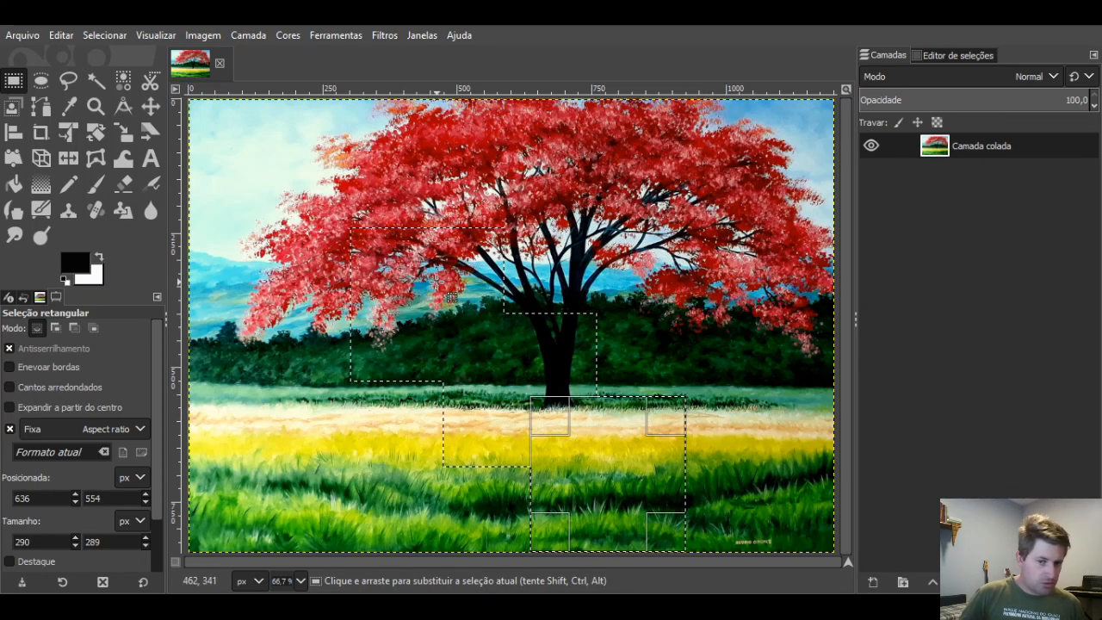
- Replace the selection with a square about 294 × 294 px over the left foliage and move a copy of it right of the trunk
drag(319, 186, 478, 345)
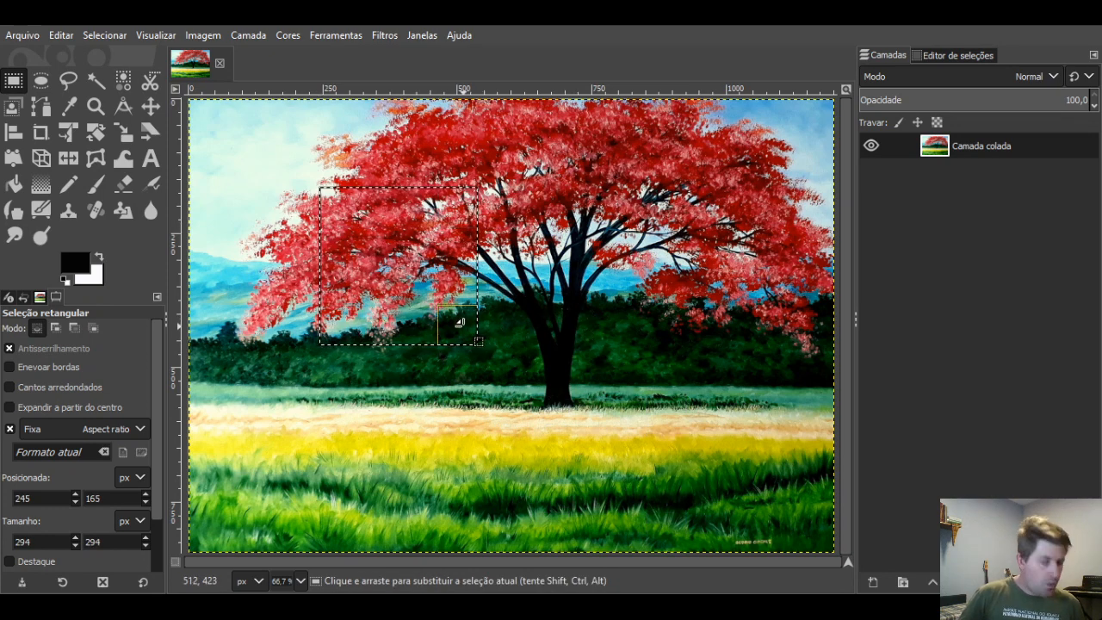
drag(497, 224, 782, 303)
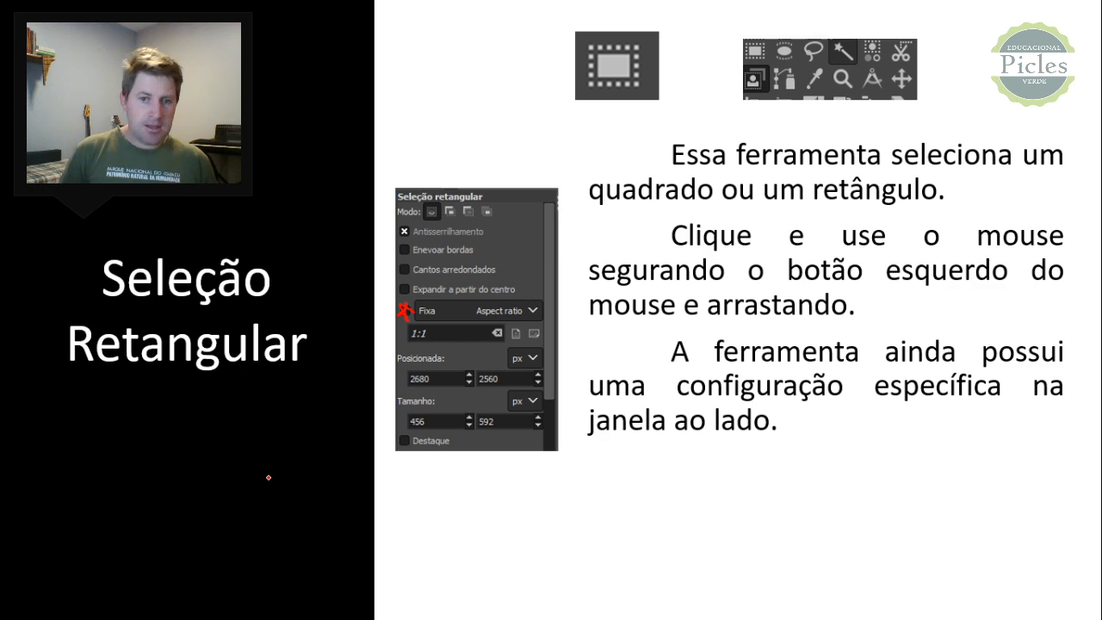
key(Right)
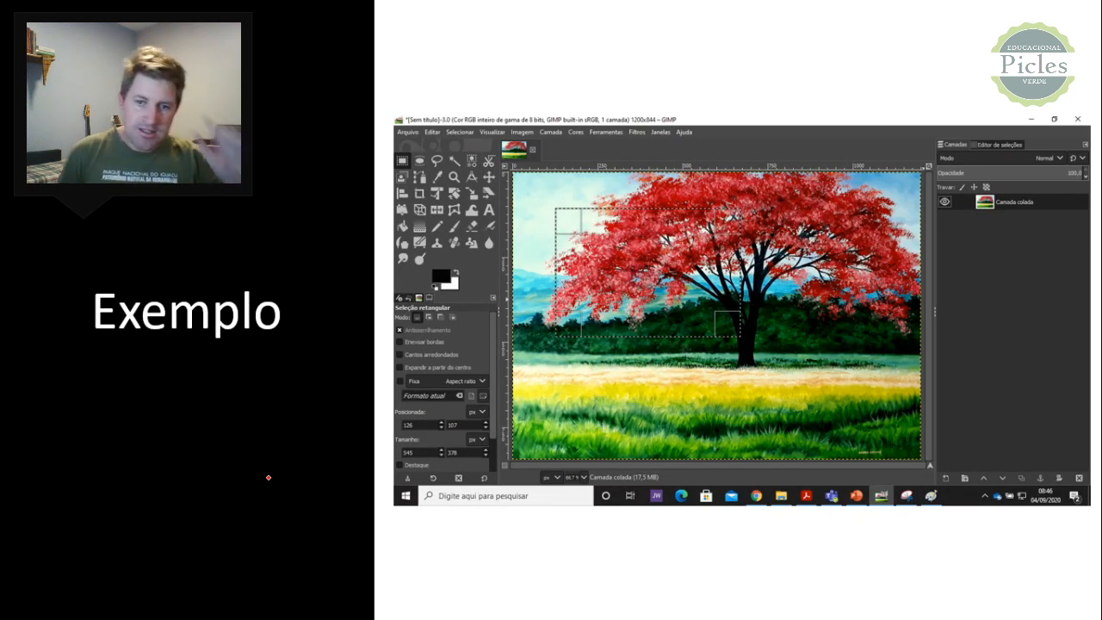
key(Right)
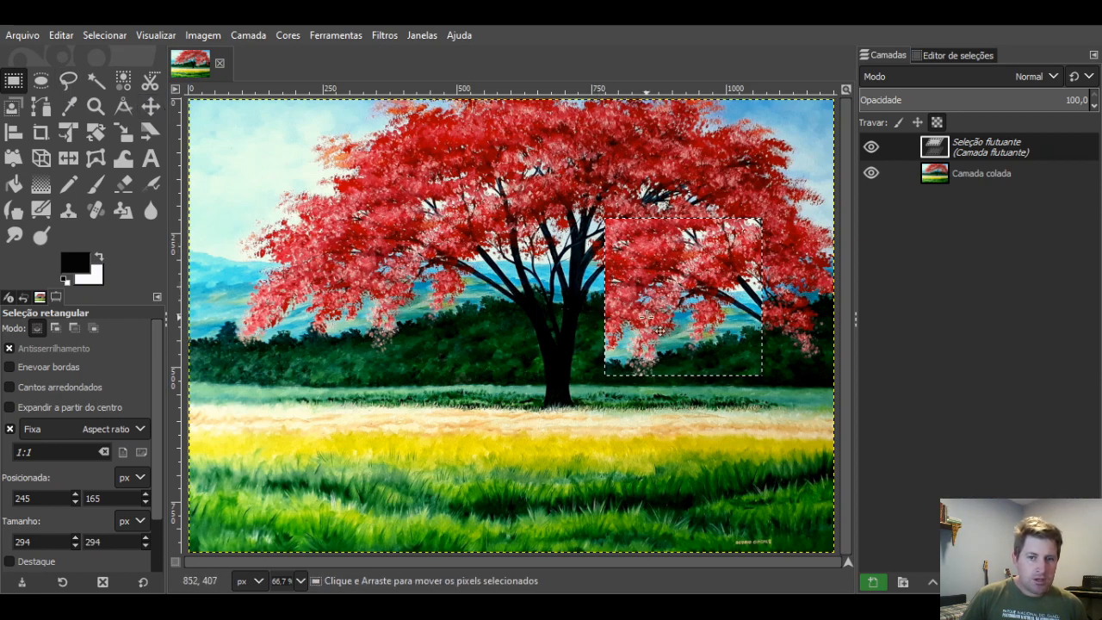
- Move the floating foliage copy left over the trunk, undo the copy and its moves, and clear the selection
drag(659, 330, 455, 354)
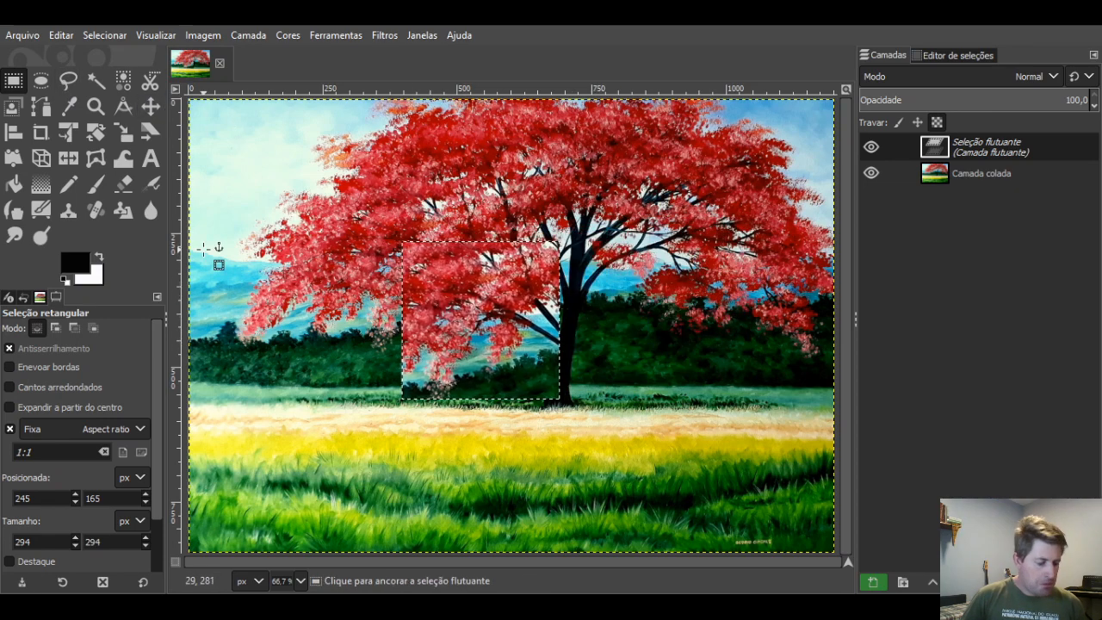
key(ctrl+z)
key(ctrl+z)
key(ctrl+z)
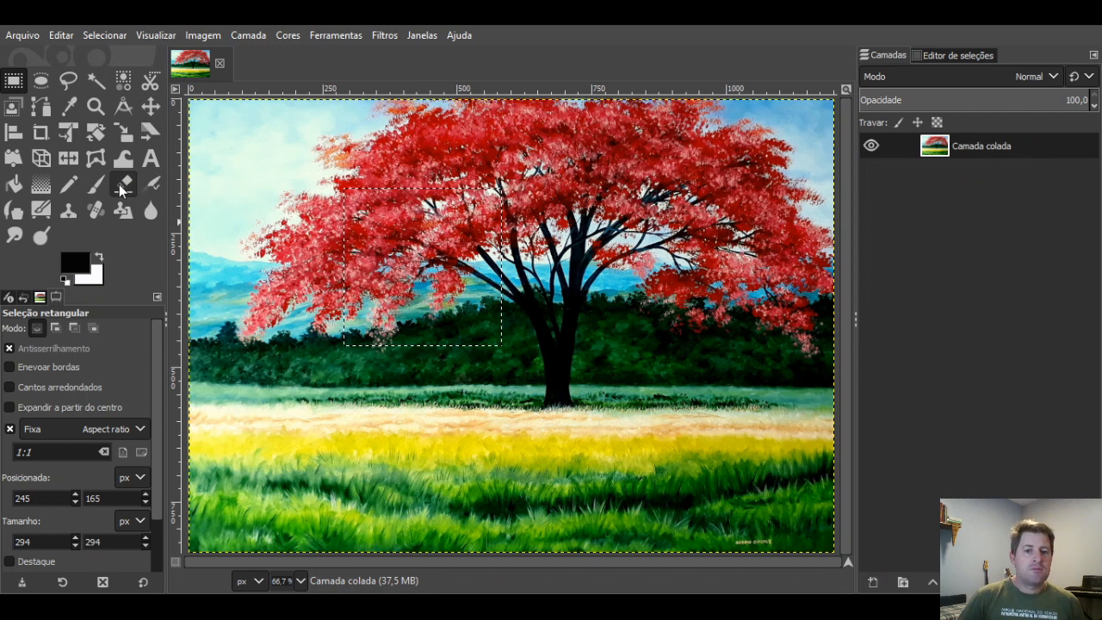
click(569, 353)
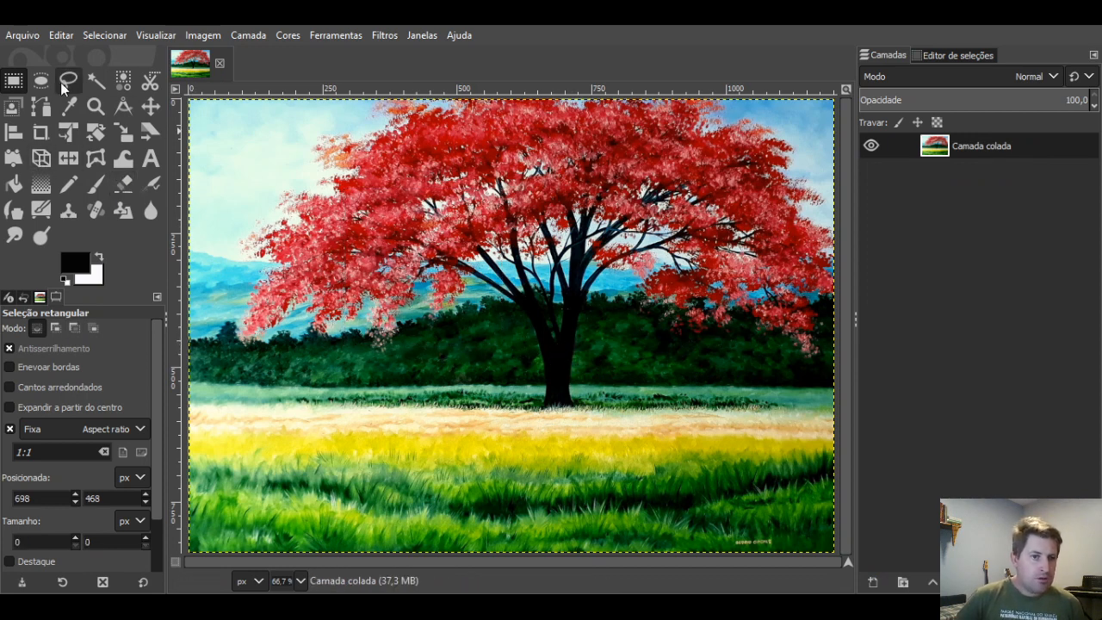
- Draw an elliptical selection with fixed 1:1 aspect, about 464 × 463 px, left of the trunk, and try deleting its contents before undoing the deletion
click(50, 79)
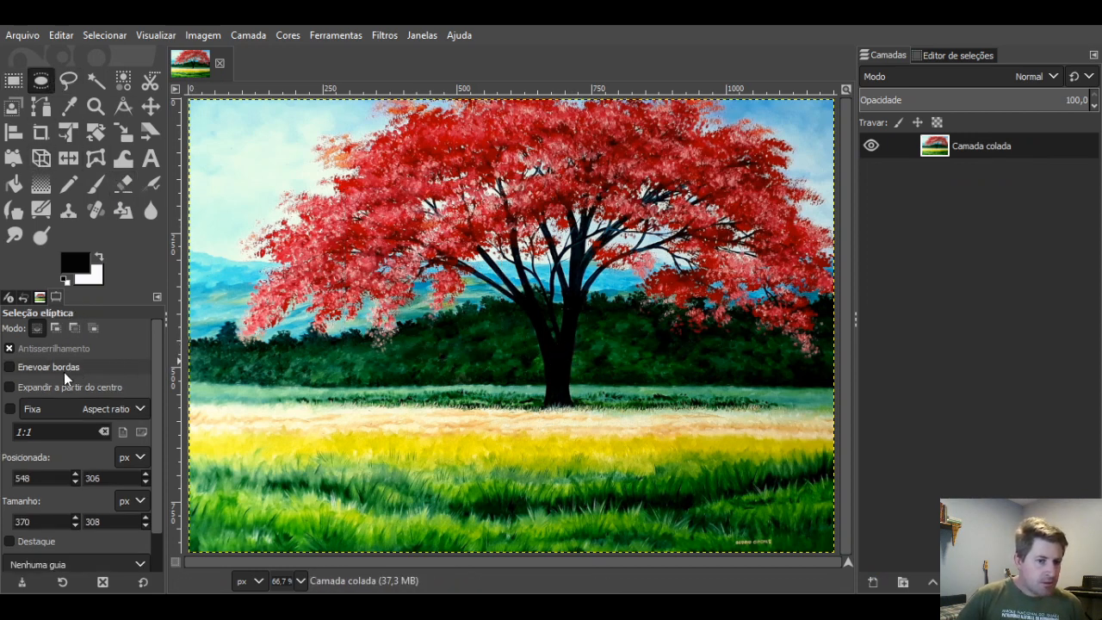
click(11, 409)
drag(302, 184, 514, 433)
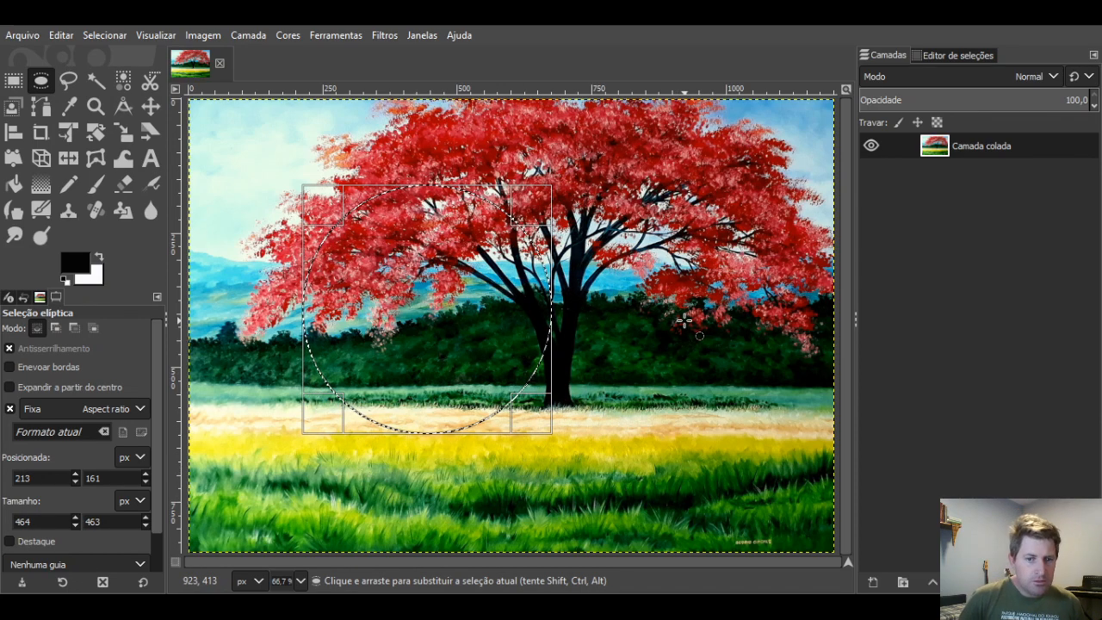
key(Delete)
key(ctrl+z)
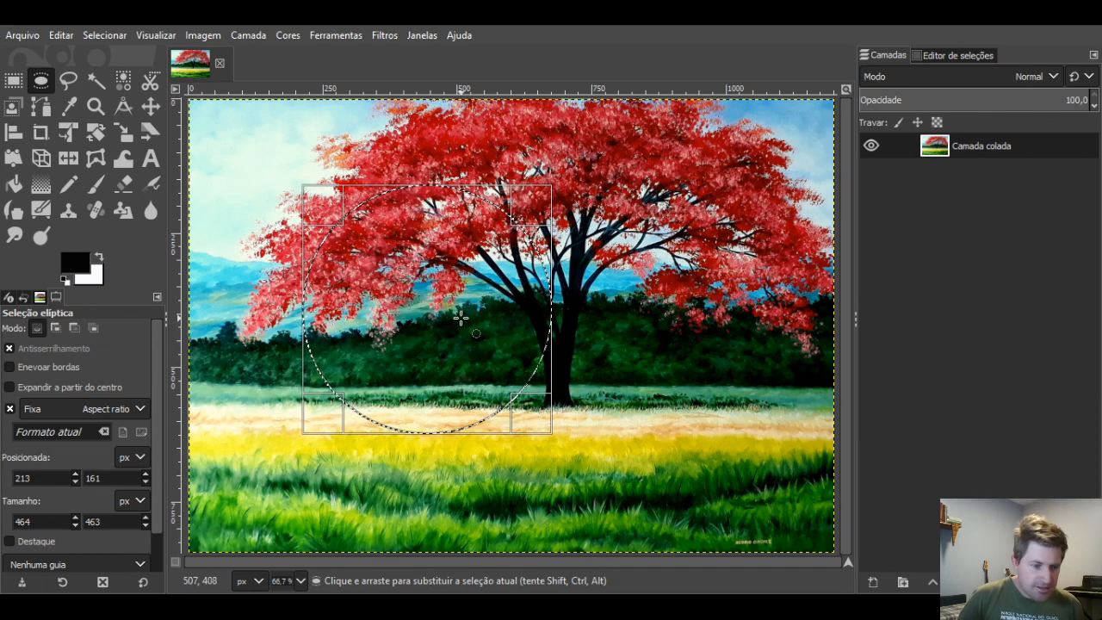
- Add a circle about 426 × 426 px around the trunk's base to the selection, and try deleting the combined area before undoing the deletion
drag(455, 315, 692, 498)
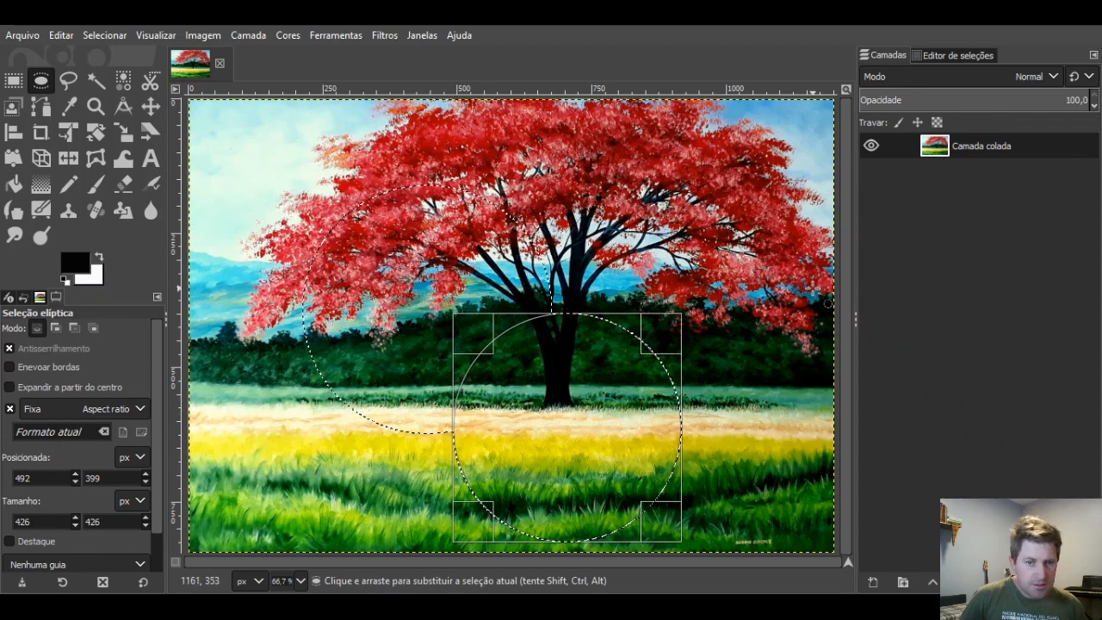
key(Delete)
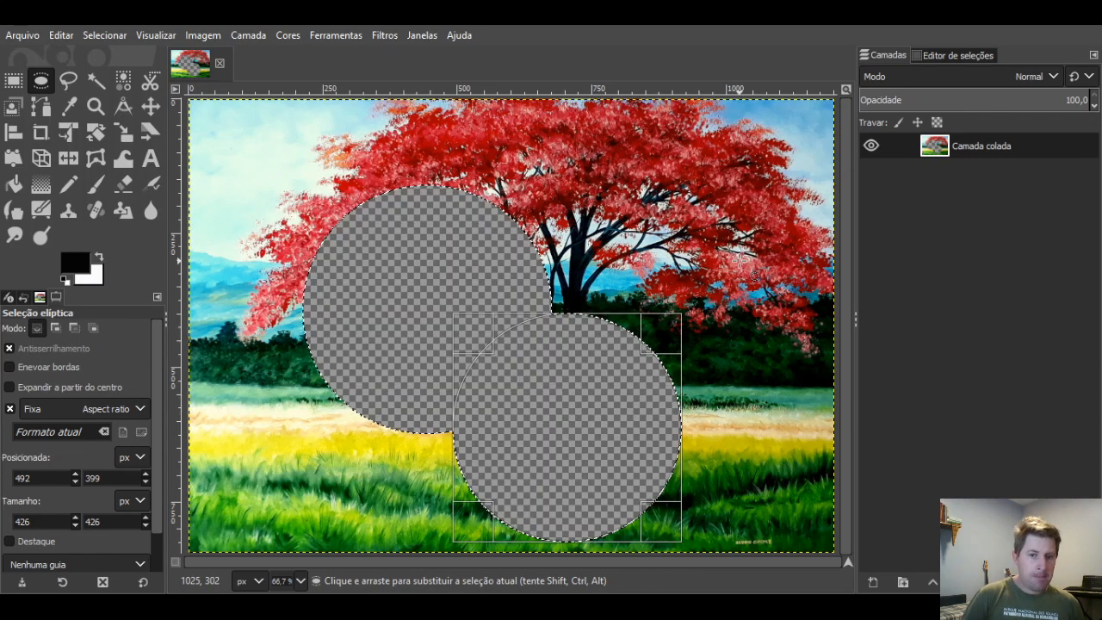
key(ctrl+z)
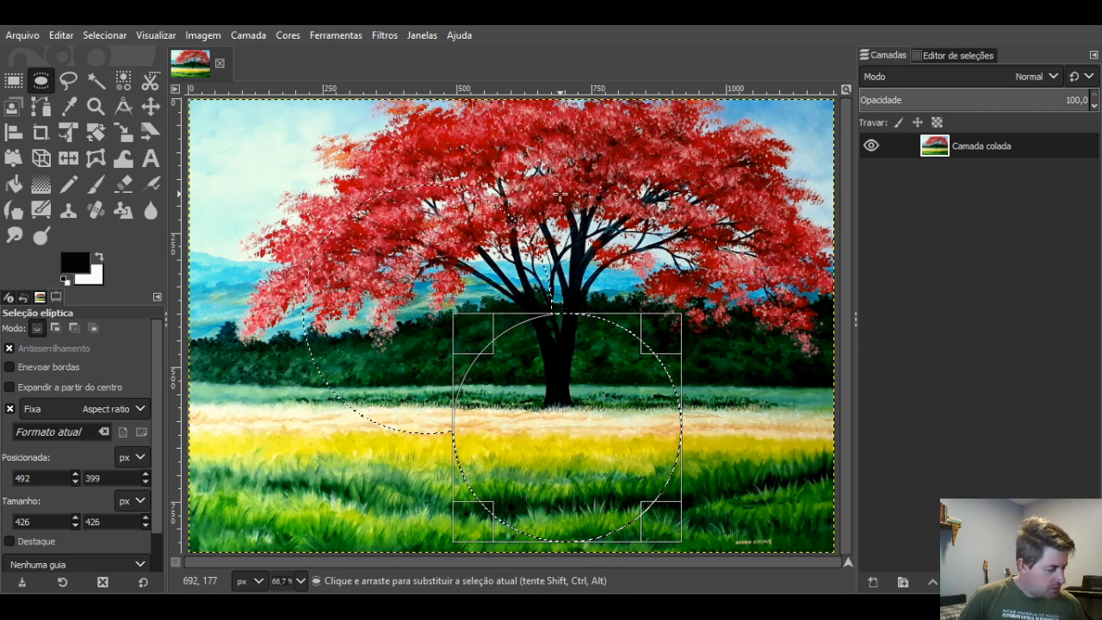
- Subtract a circle about 310 × 311 px from the selection's upper part, and try deleting the remaining area before undoing the deletion
drag(550, 171, 513, 342)
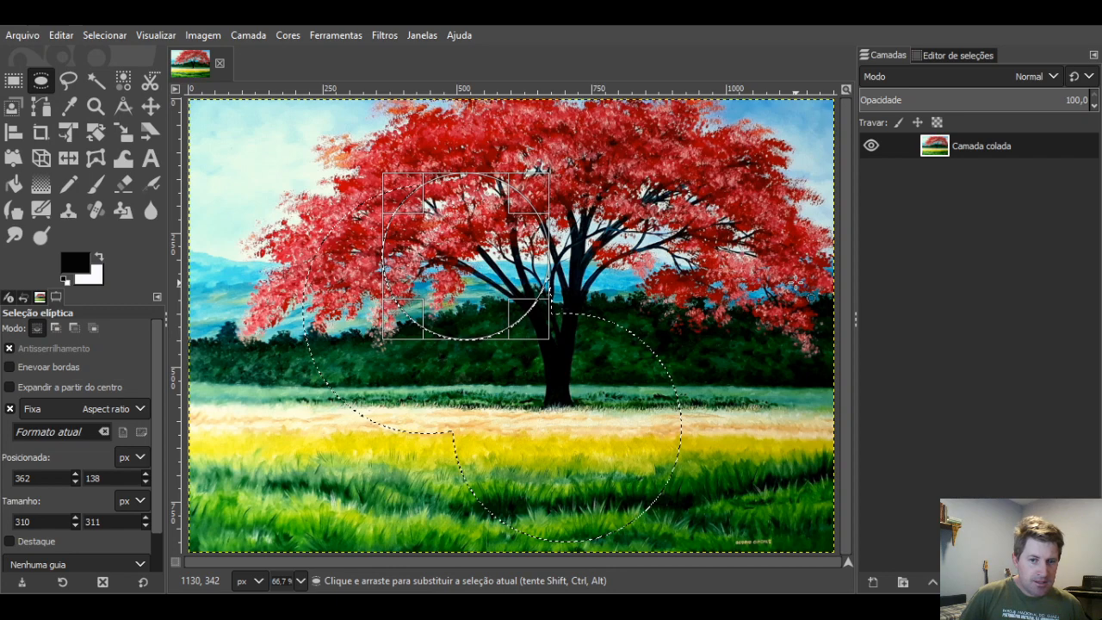
key(Delete)
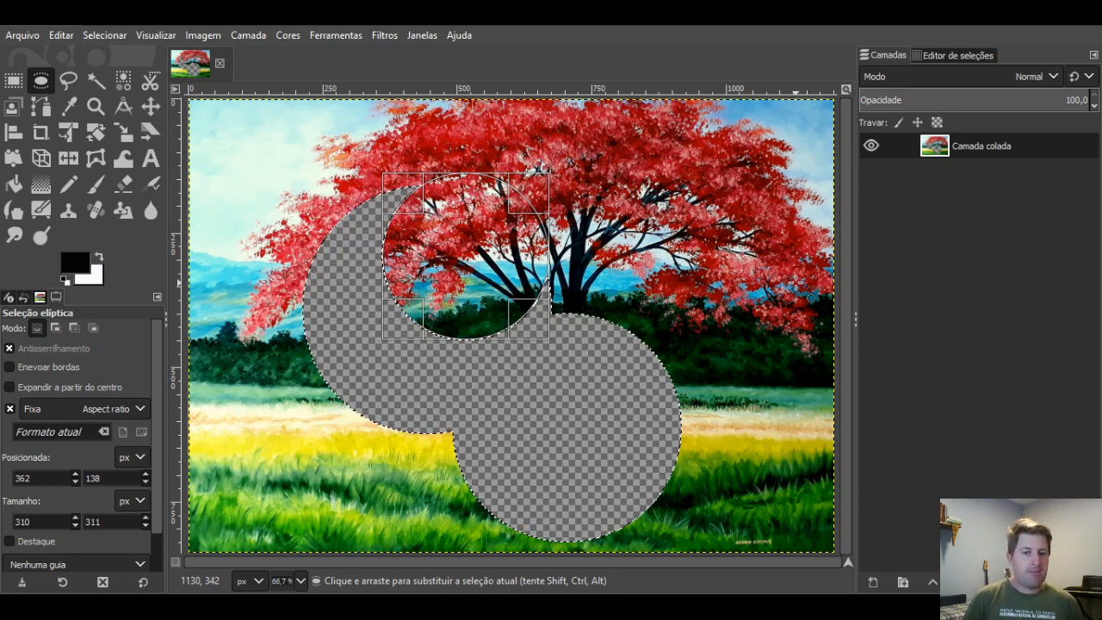
key(ctrl+z)
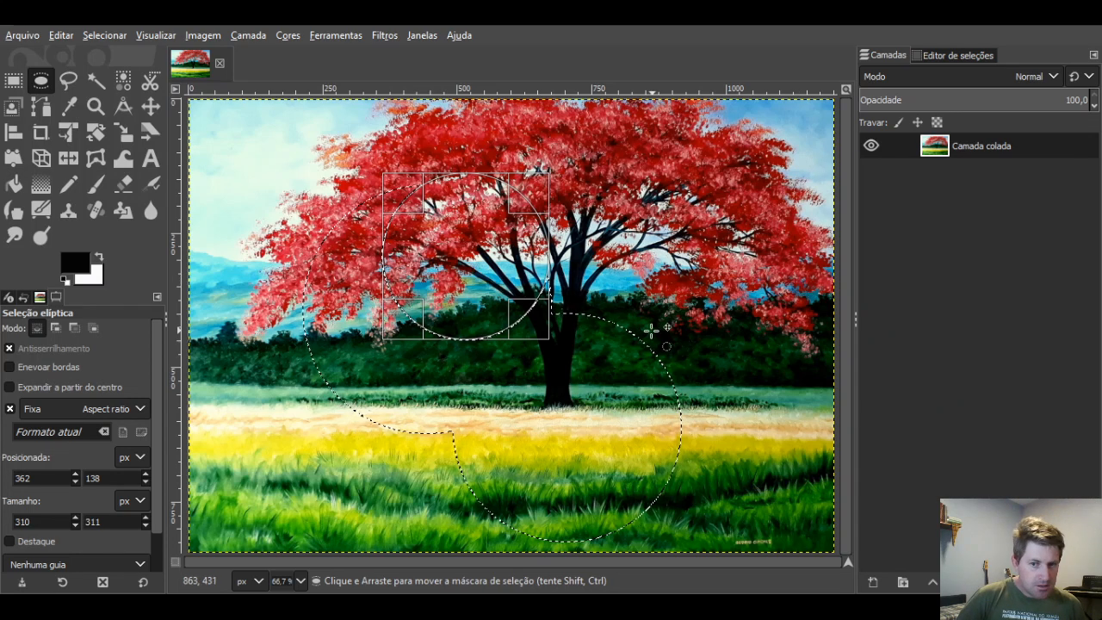
- Shift the combined selection's outline up and to the right over the tree, and try deleting its contents before undoing the deletion
drag(648, 345, 812, 270)
key(Delete)
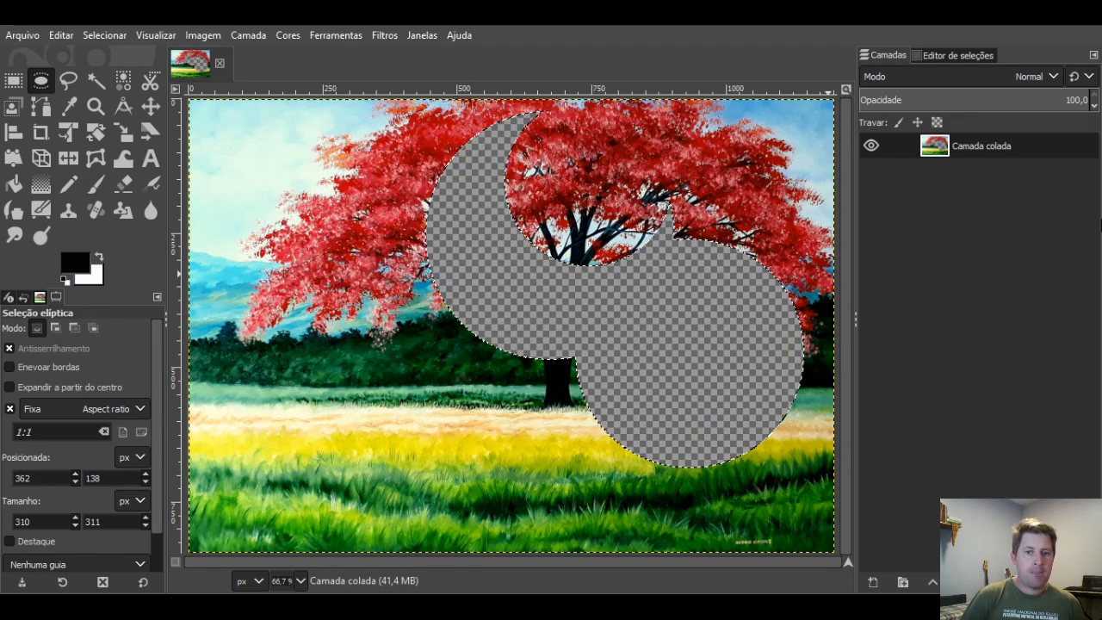
key(ctrl+z)
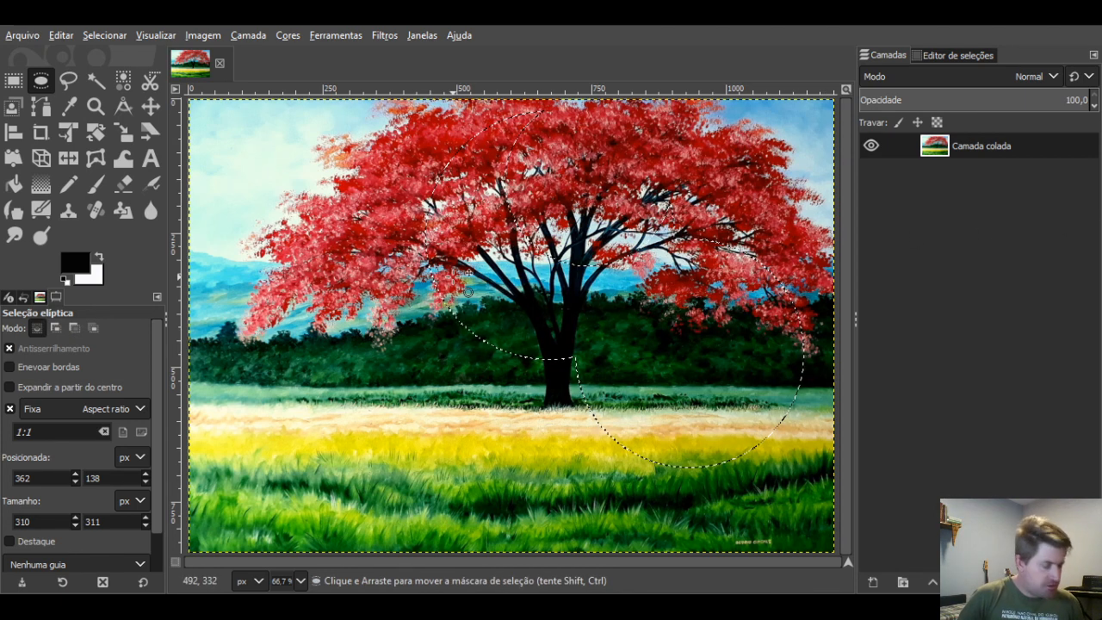
- Move a copy of the selected pixels down and to the left as a floating selection, and paste the clipboard as a new layer
drag(527, 351, 508, 388)
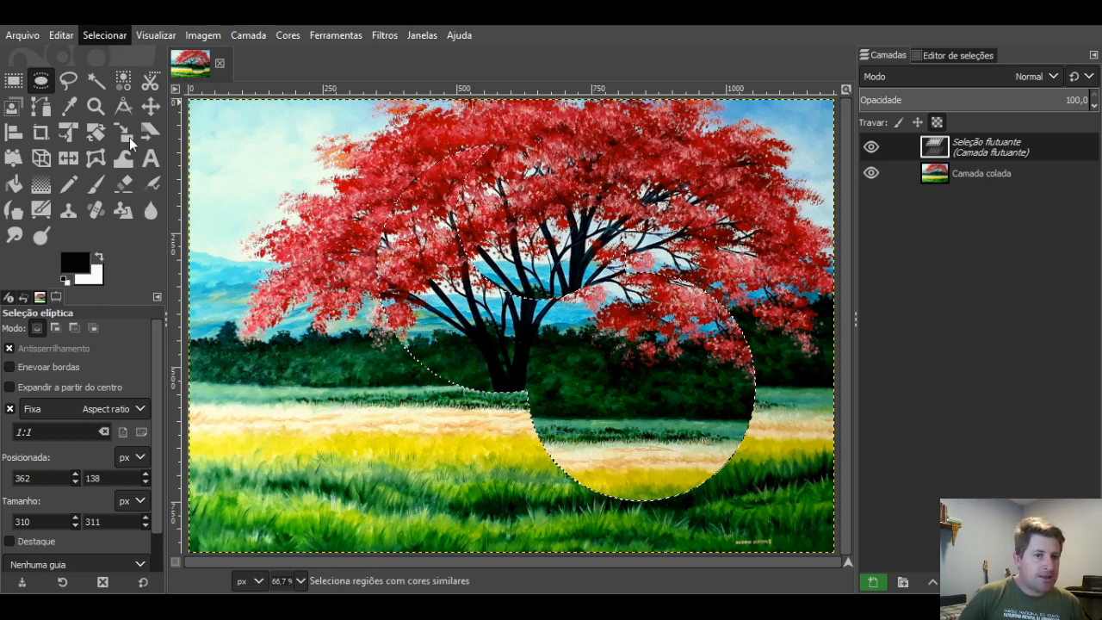
click(69, 32)
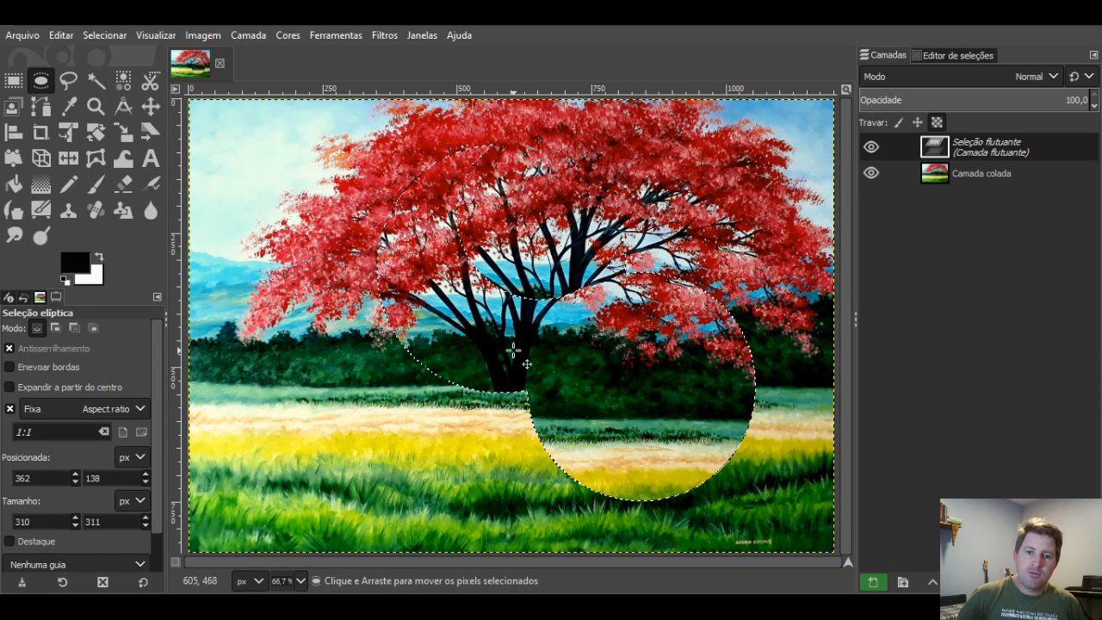
click(61, 35)
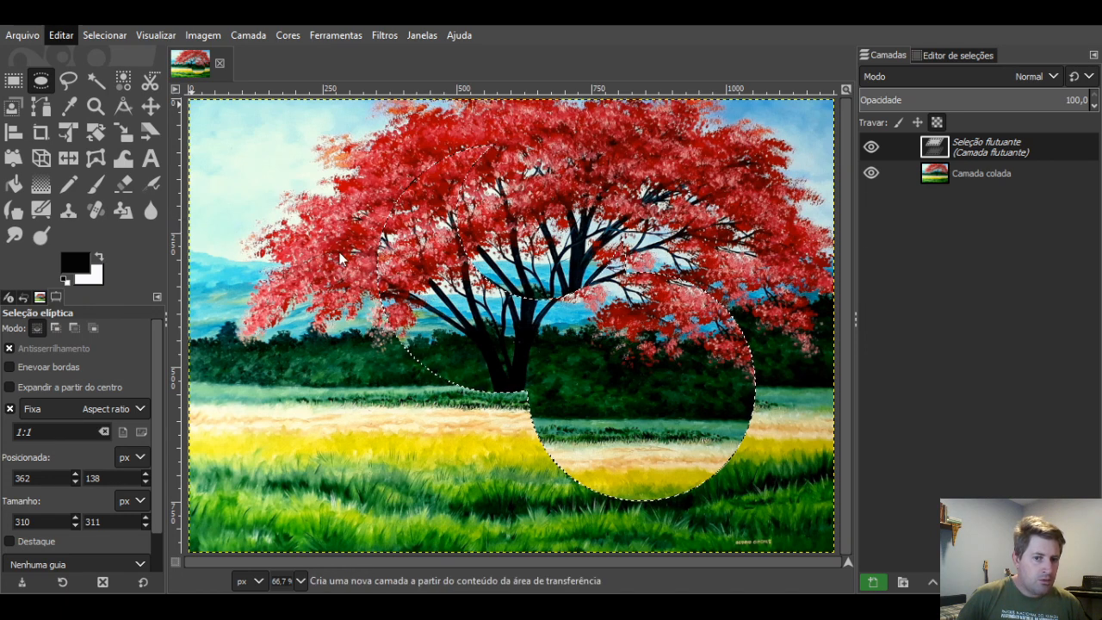
click(410, 255)
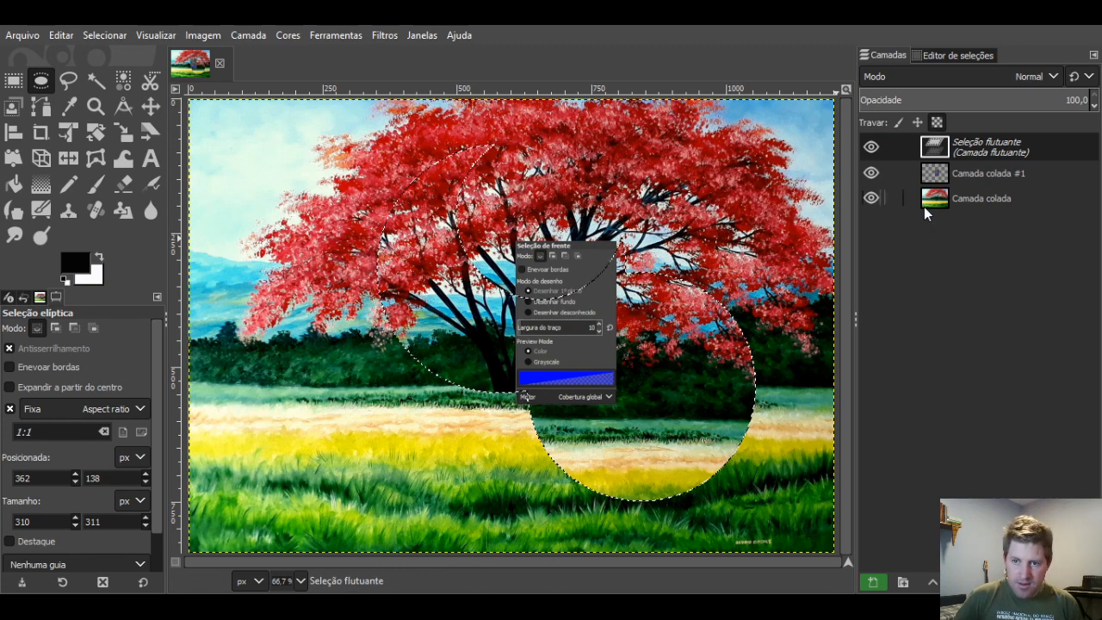
- Toggle the visibility of the floating selection and the layers beneath it, and try to select the Camada colada #1 layer
click(871, 199)
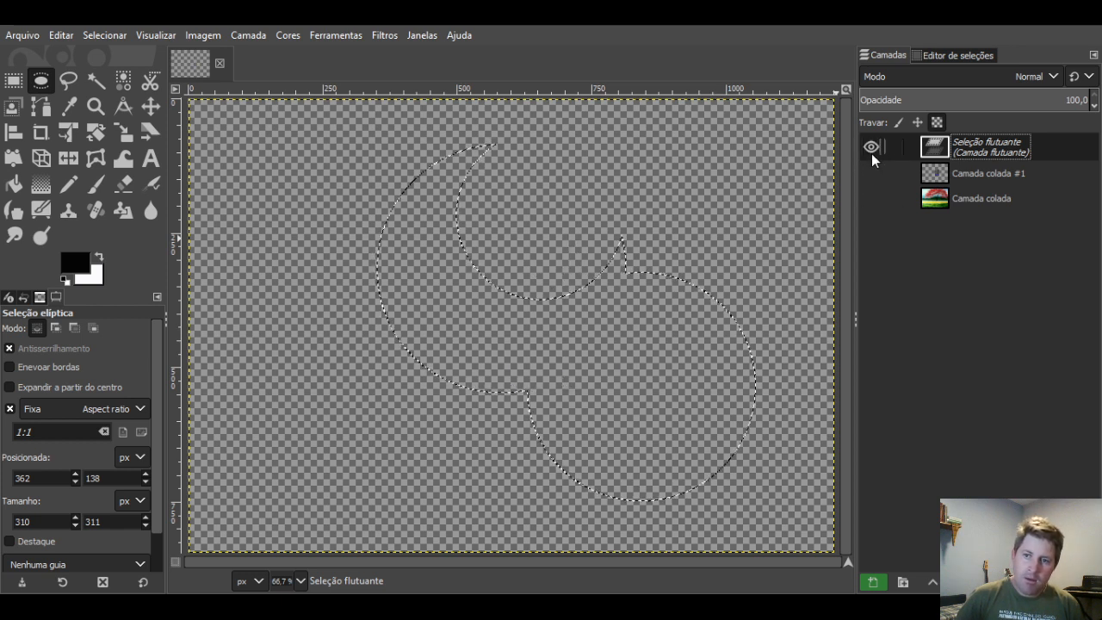
click(870, 198)
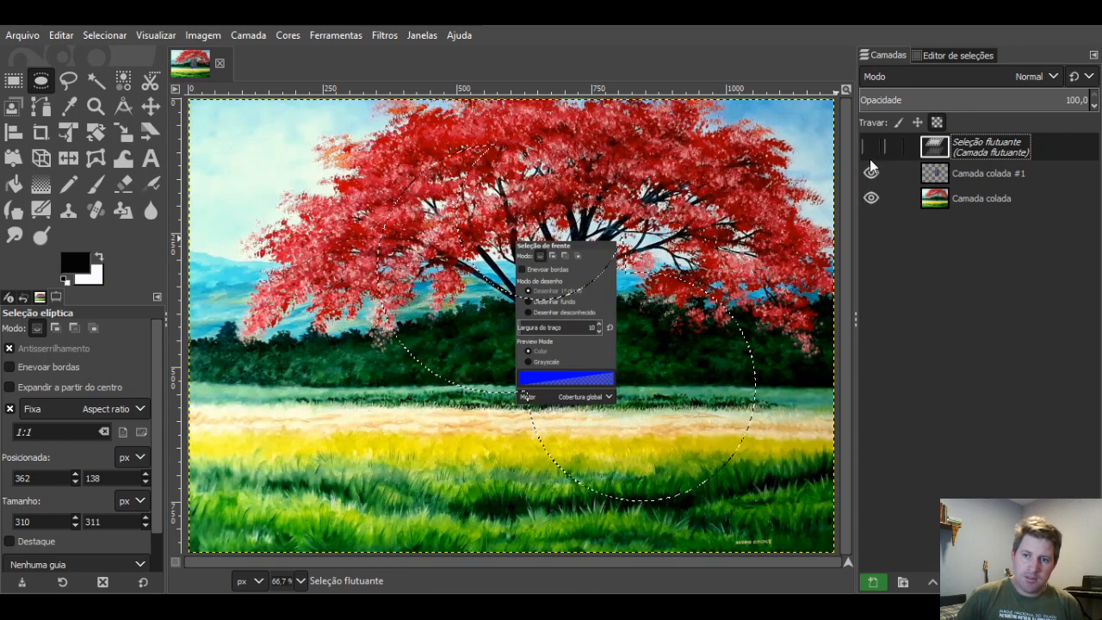
click(871, 147)
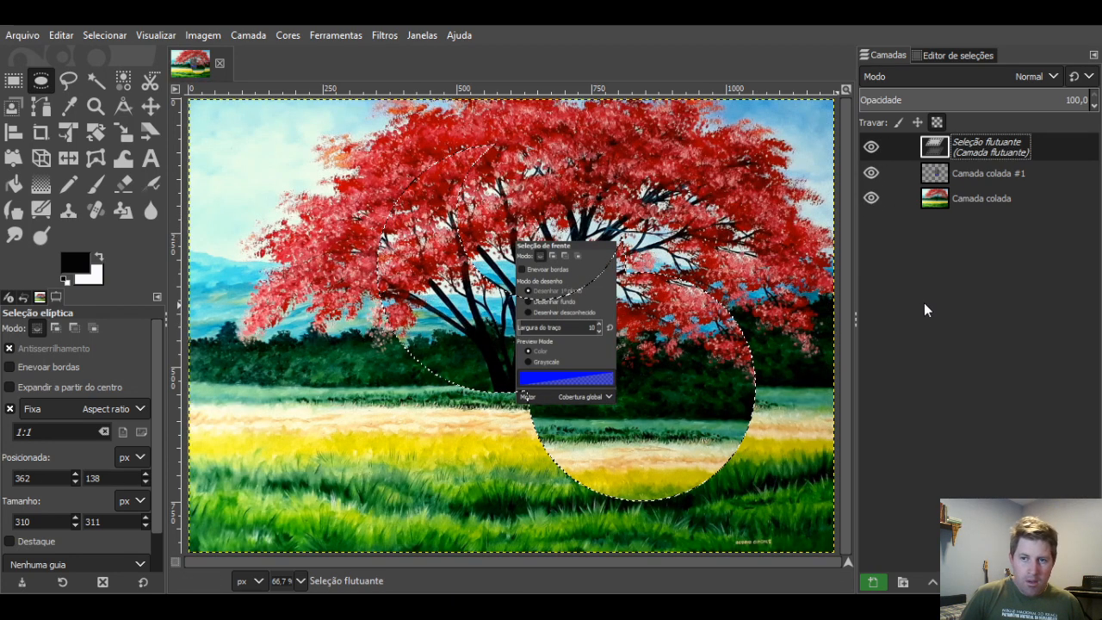
click(990, 176)
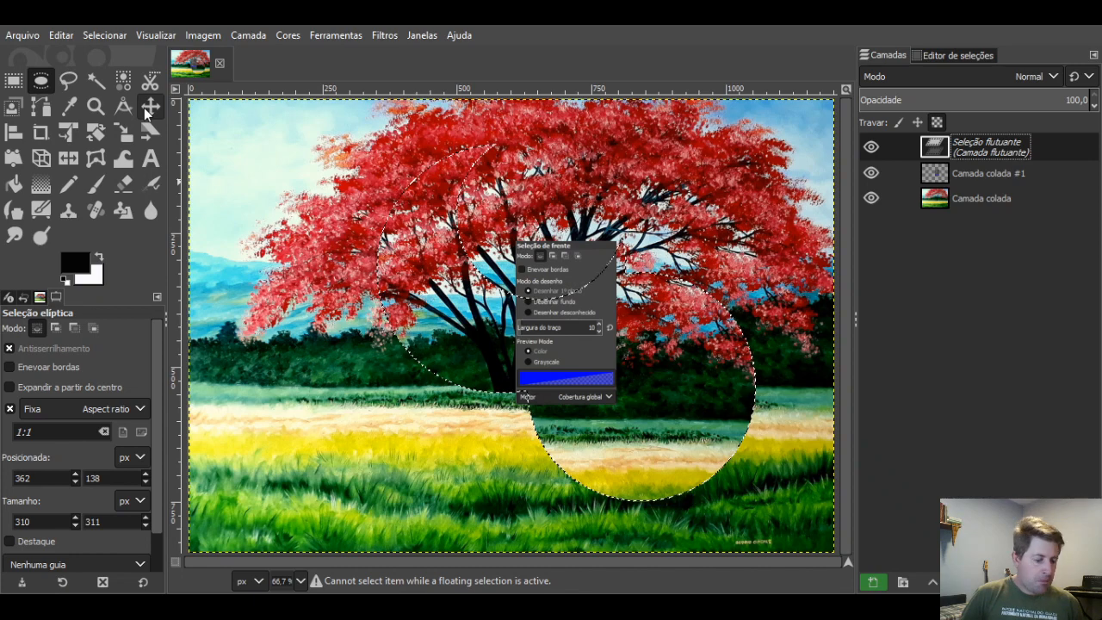
- Undo the layer visibility changes
key(ctrl+z)
key(ctrl+z)
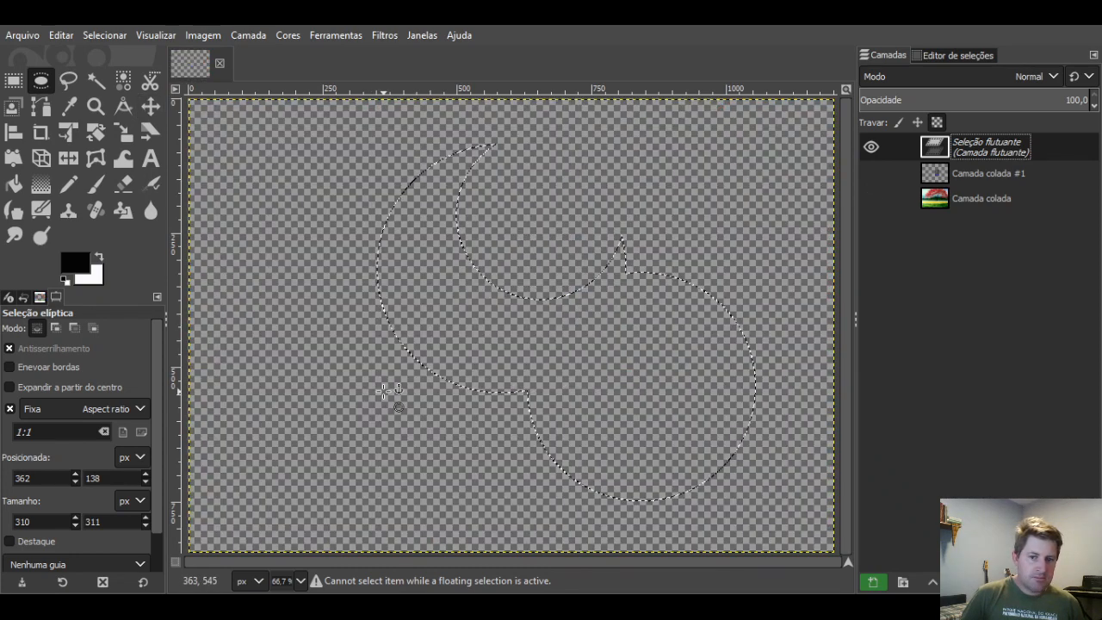
key(ctrl+z)
key(ctrl+z)
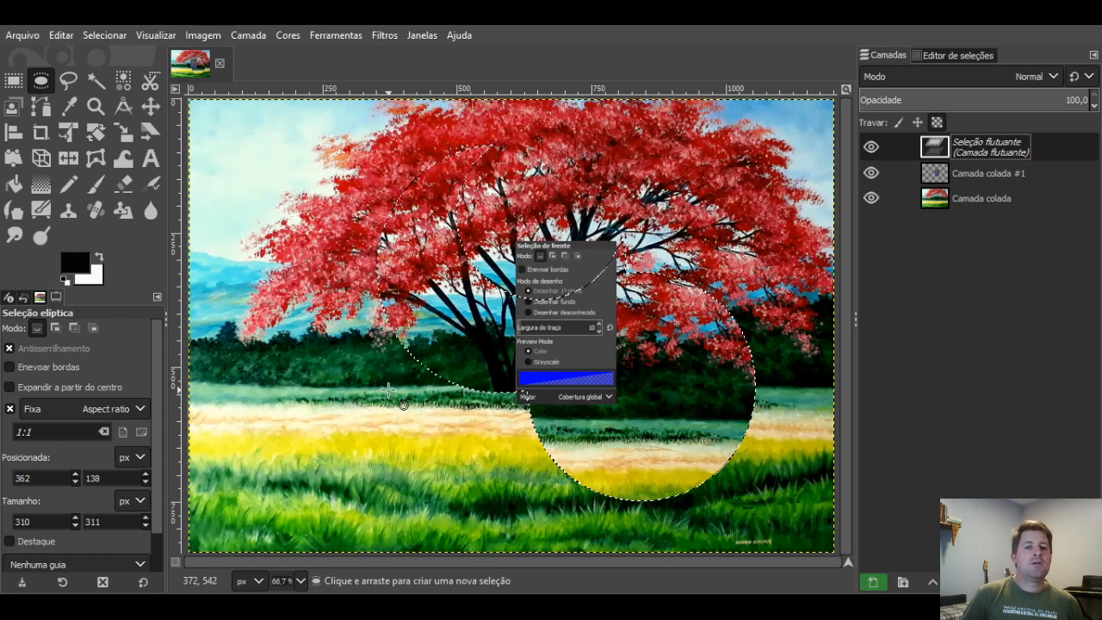
- Anchor the floating selection and try circular selections over the pasted image of tool options, ending with one about 133 px wide
click(698, 244)
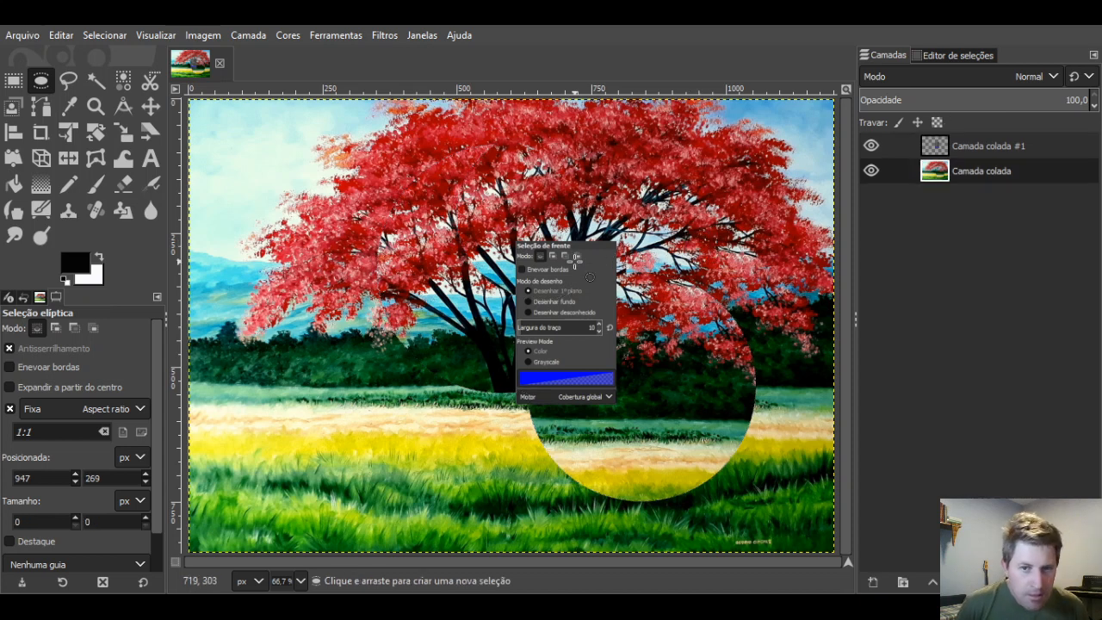
drag(575, 261, 583, 337)
mouse_move(539, 260)
mouse_down()
mouse_move(607, 328)
mouse_move(594, 354)
mouse_up()
click(564, 389)
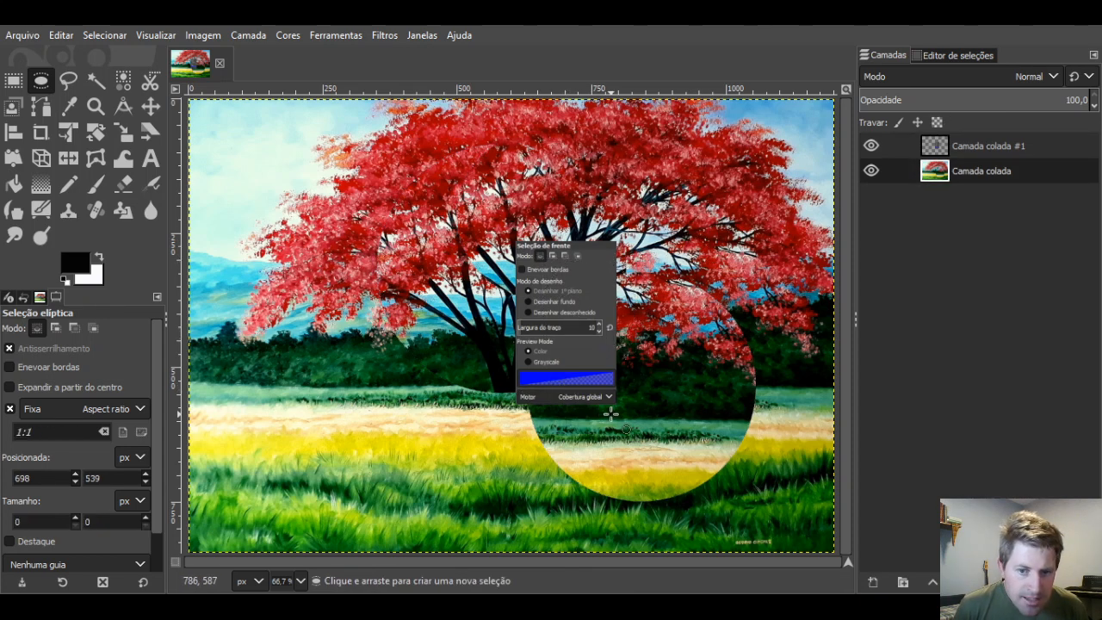
drag(555, 298, 627, 357)
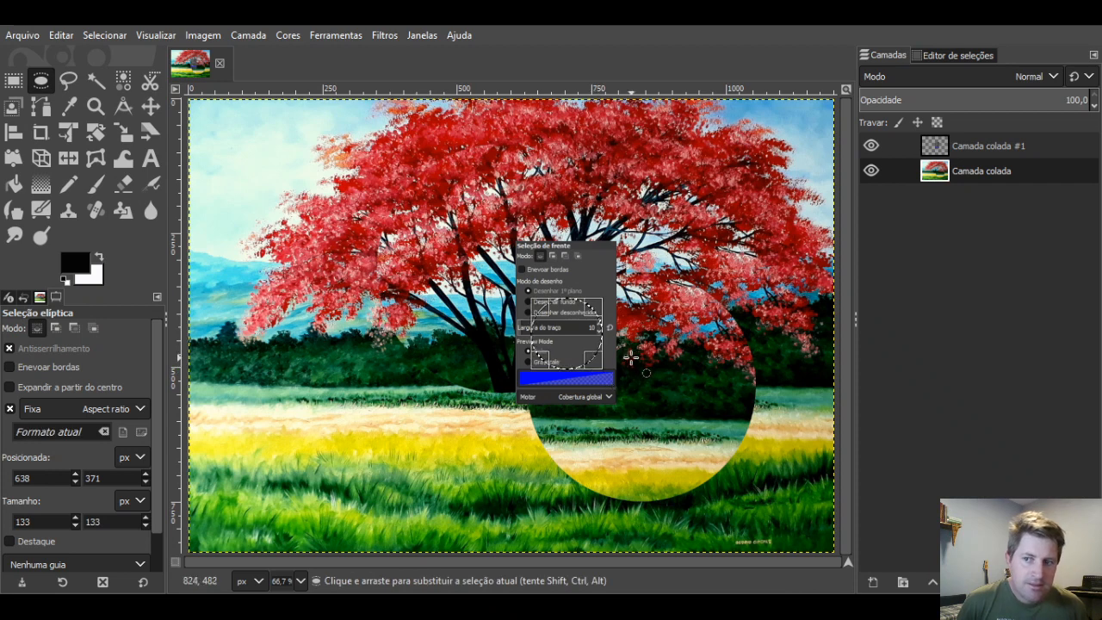
- Clear the circular selection and undo the anchoring, the pasted layer and the floating copy, back to the combined selection outline on the painting
click(383, 297)
key(ctrl+z)
key(ctrl+z)
key(ctrl+z)
key(ctrl+z)
key(ctrl+z)
key(ctrl+z)
key(ctrl+z)
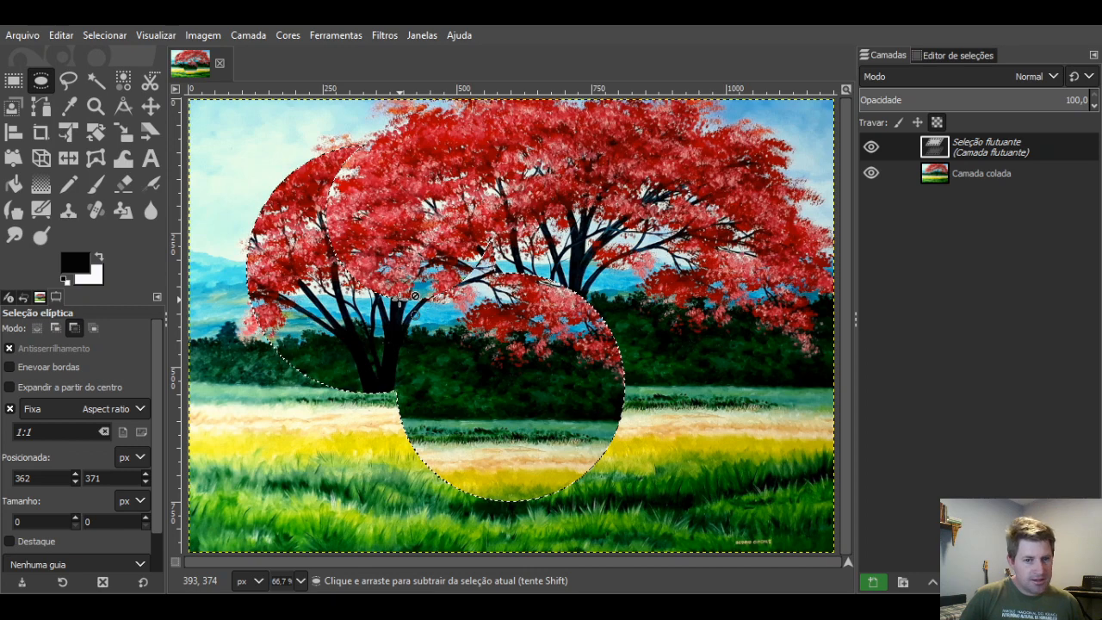
key(ctrl+z)
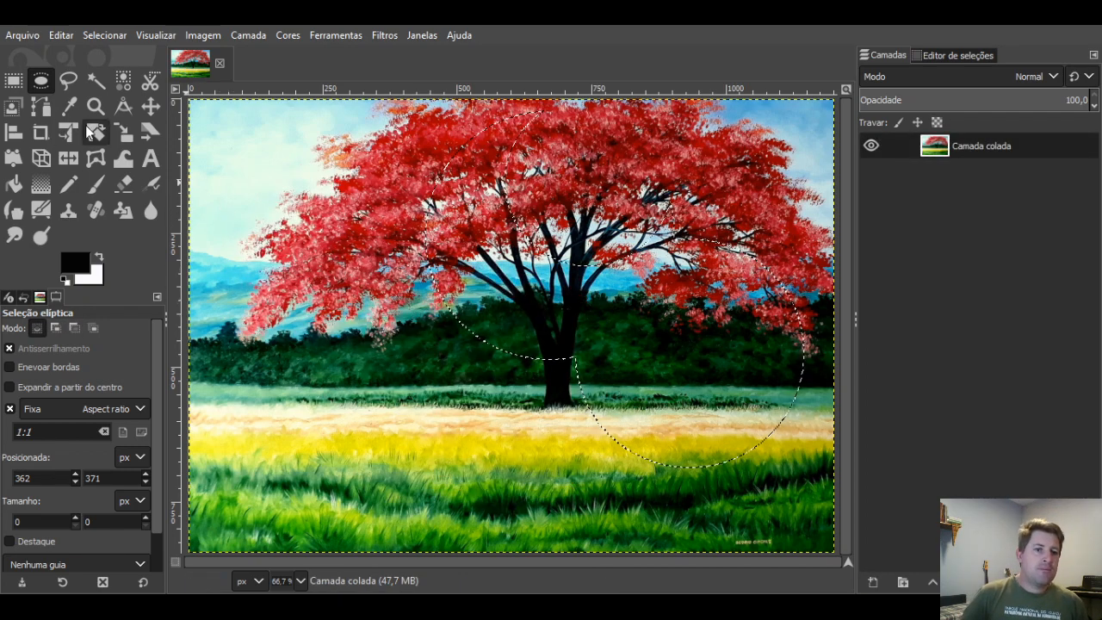
- Turn off the fixed aspect ratio and draw several free elliptical selections, ending with one about 221 × 178 px beside the tree trunk
click(11, 410)
drag(341, 339, 761, 441)
drag(342, 196, 687, 376)
drag(383, 397, 562, 500)
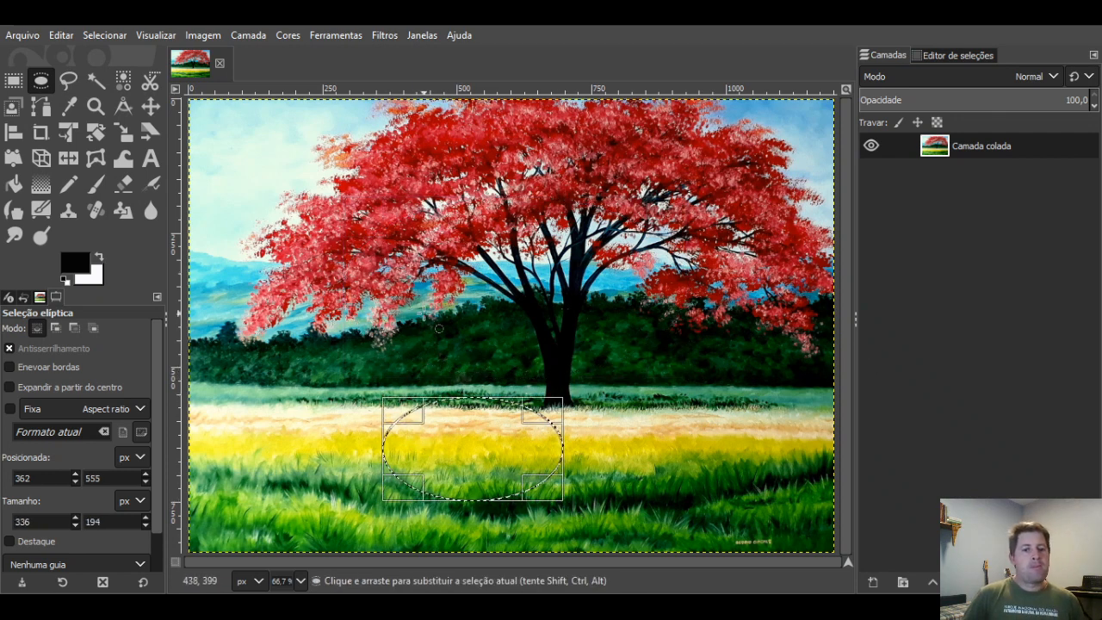
drag(399, 276, 518, 371)
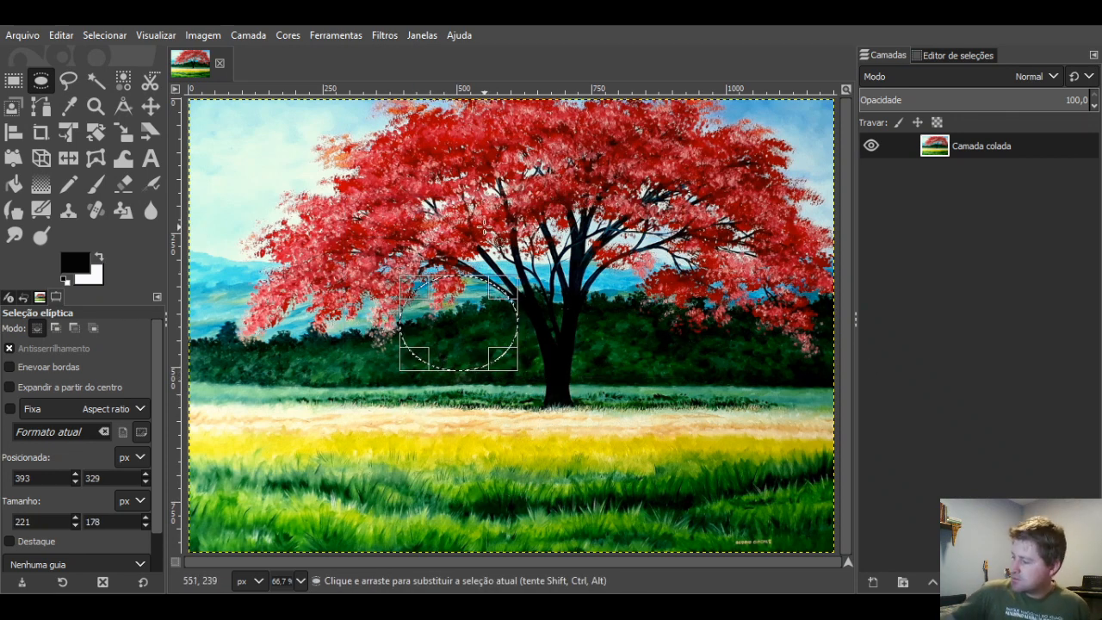